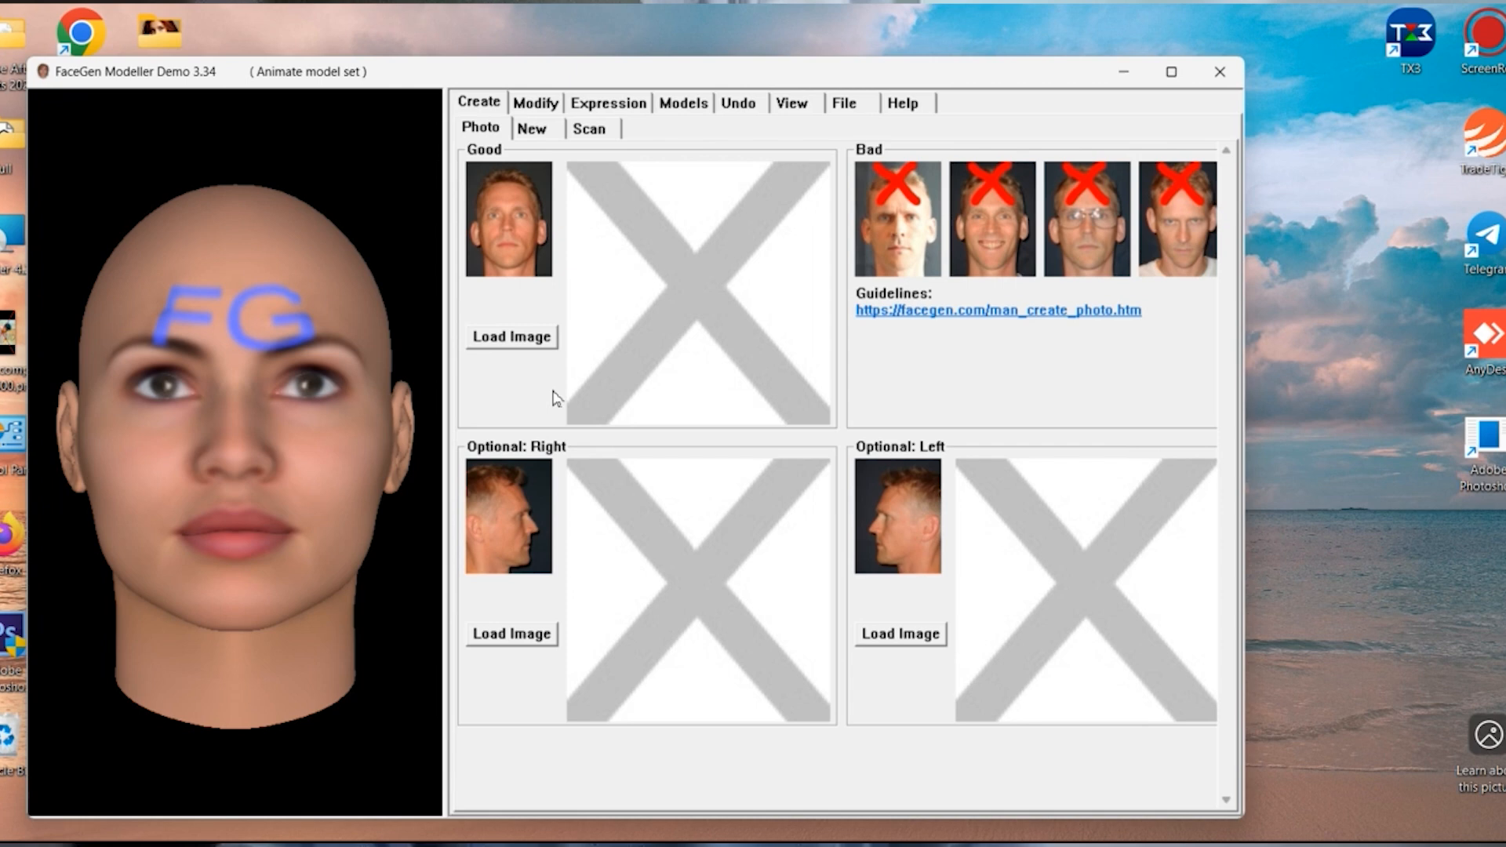
Step: Load the face photos for building the head, starting with the frontal image
click(514, 338)
scroll(125, 369, up, 5)
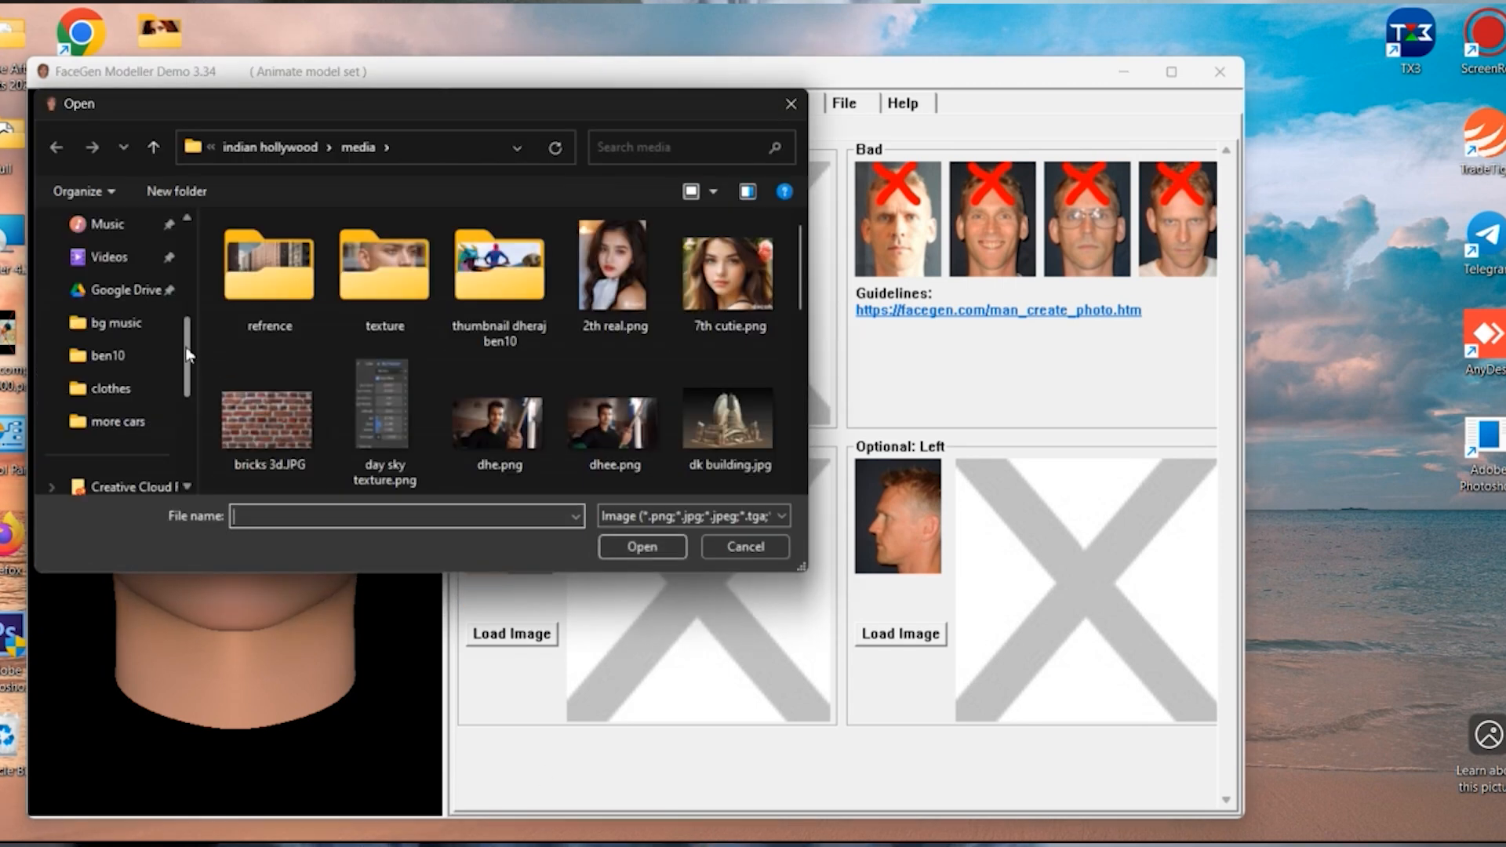
click(127, 396)
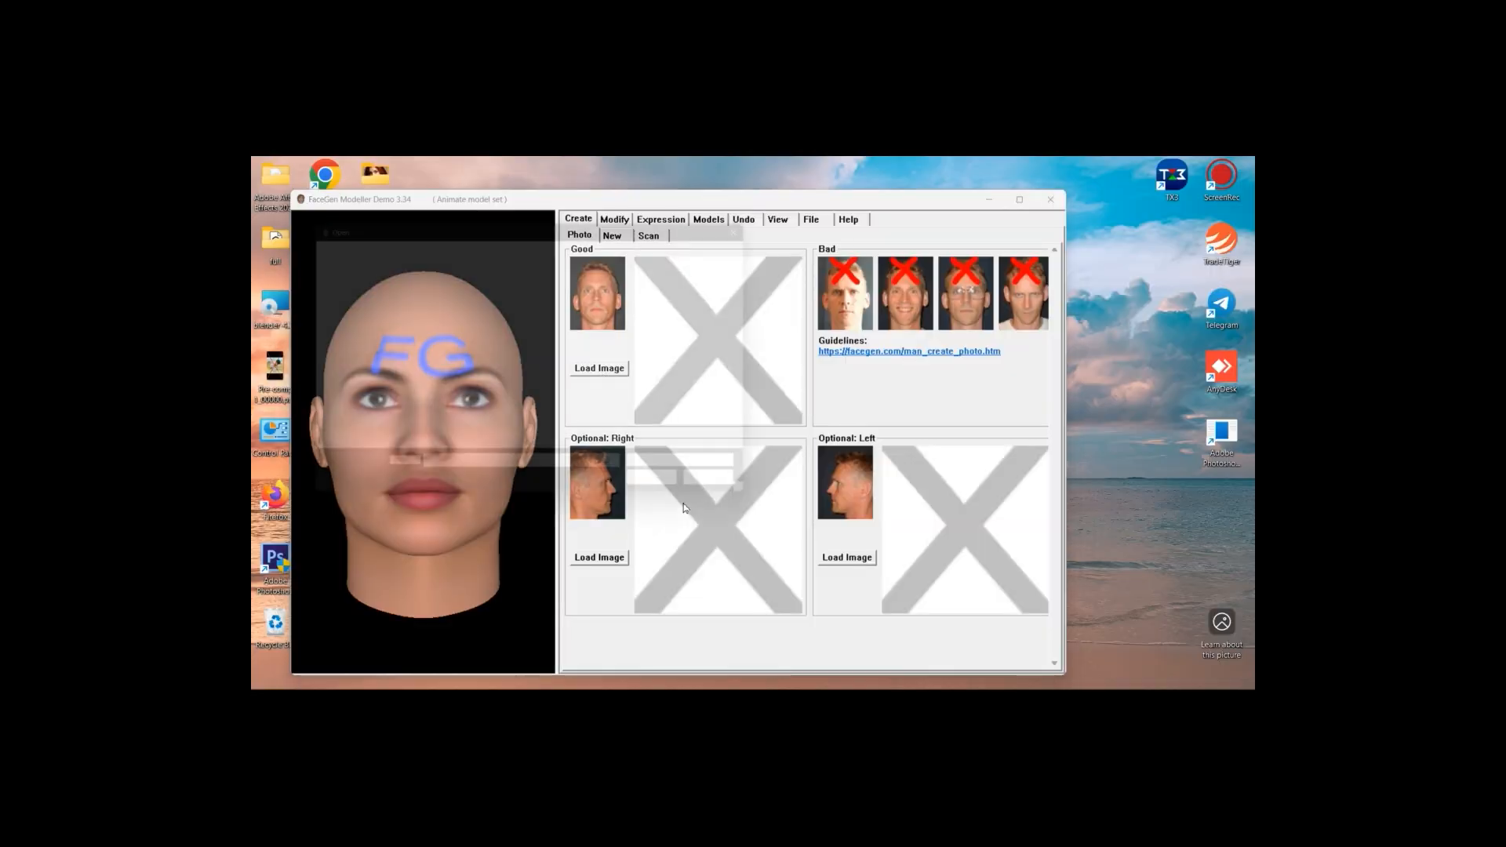
click(599, 363)
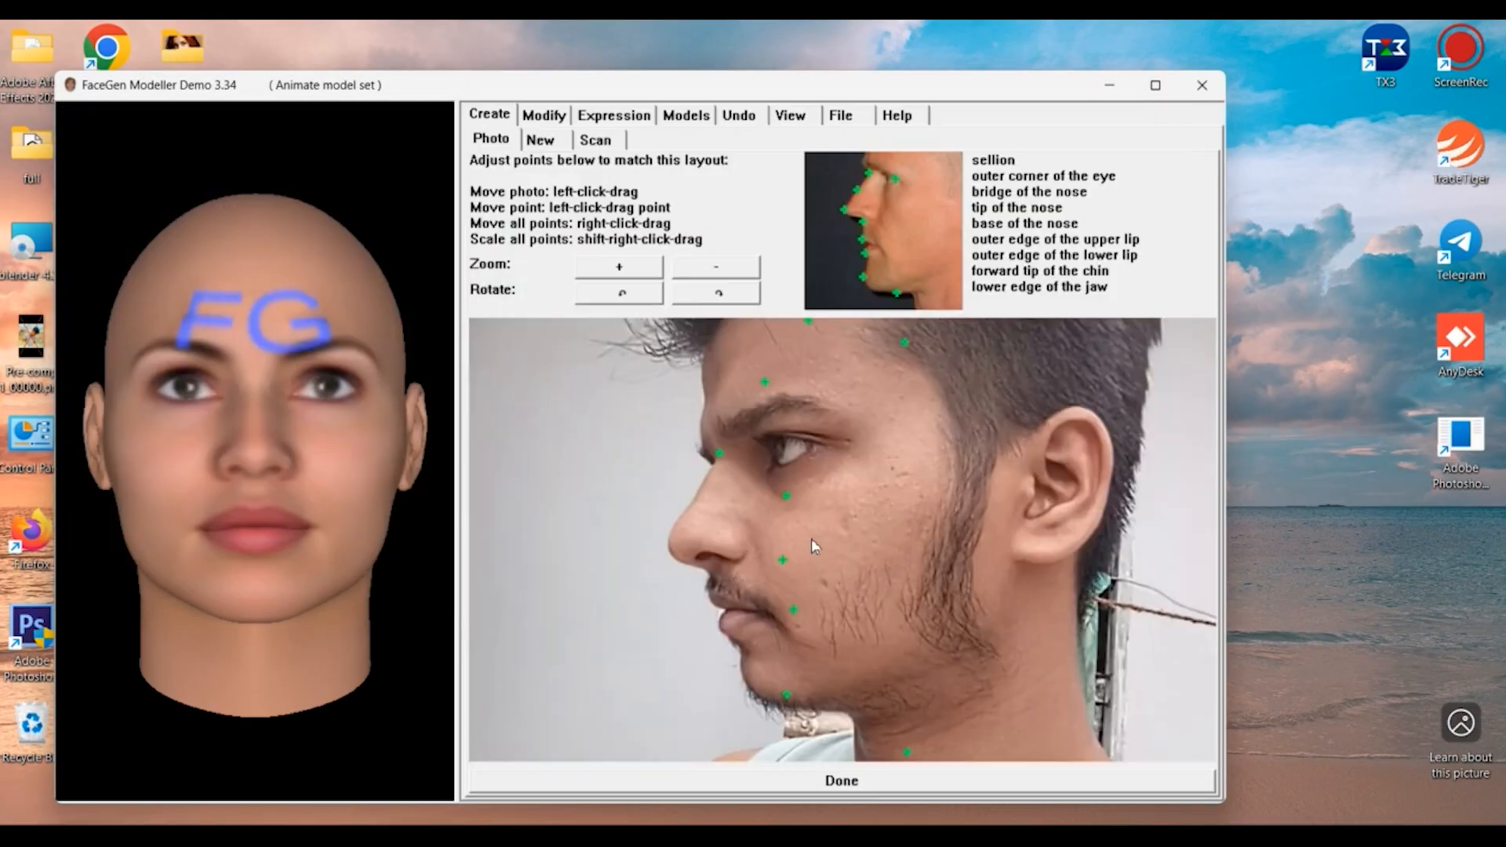
Step: Match the landmark points to the left profile photo and generate the head from the photos
drag(810, 538, 912, 681)
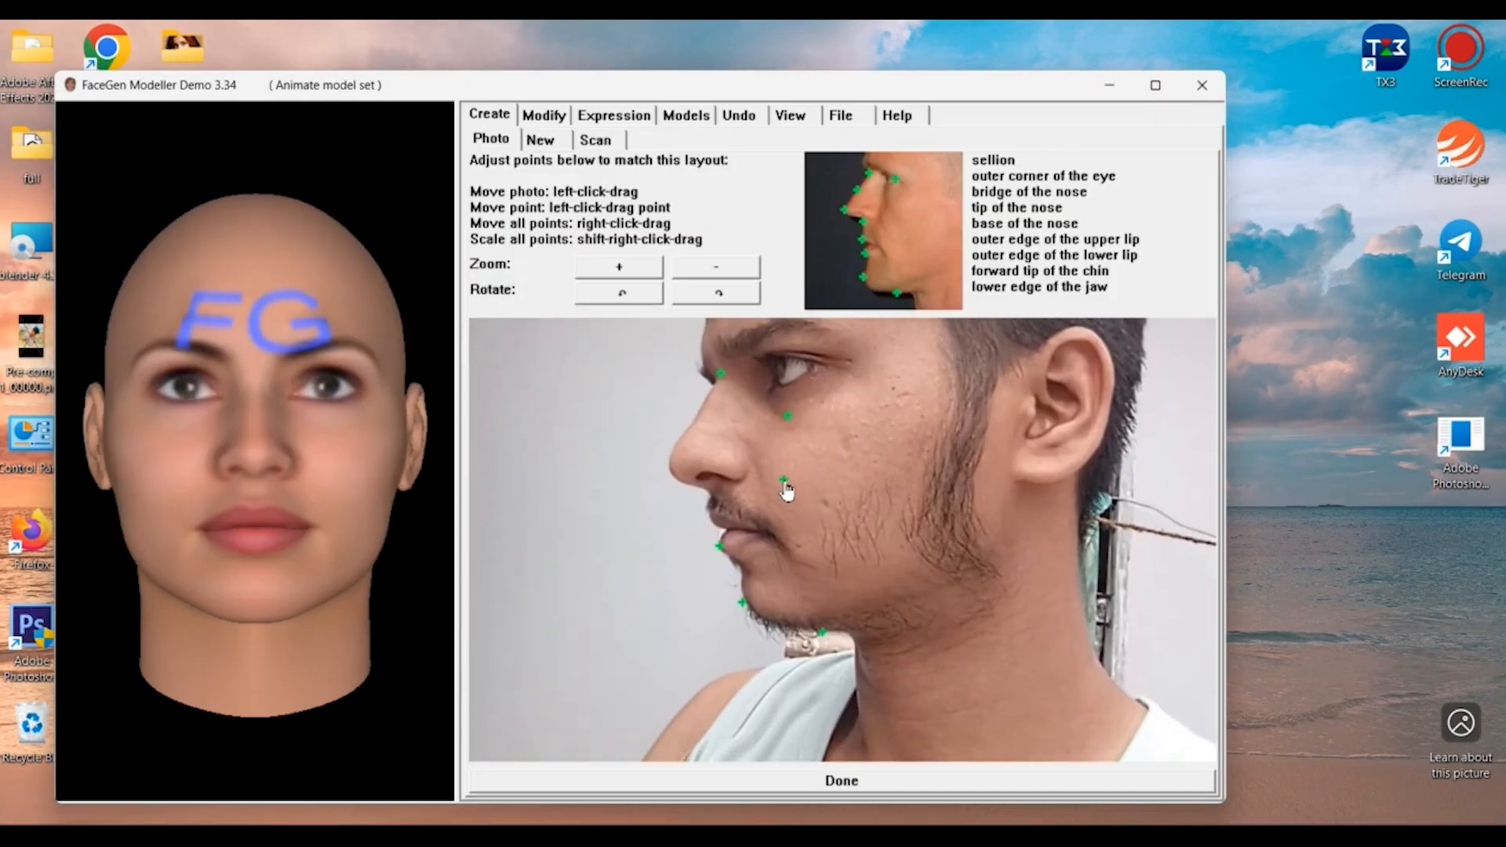
click(784, 780)
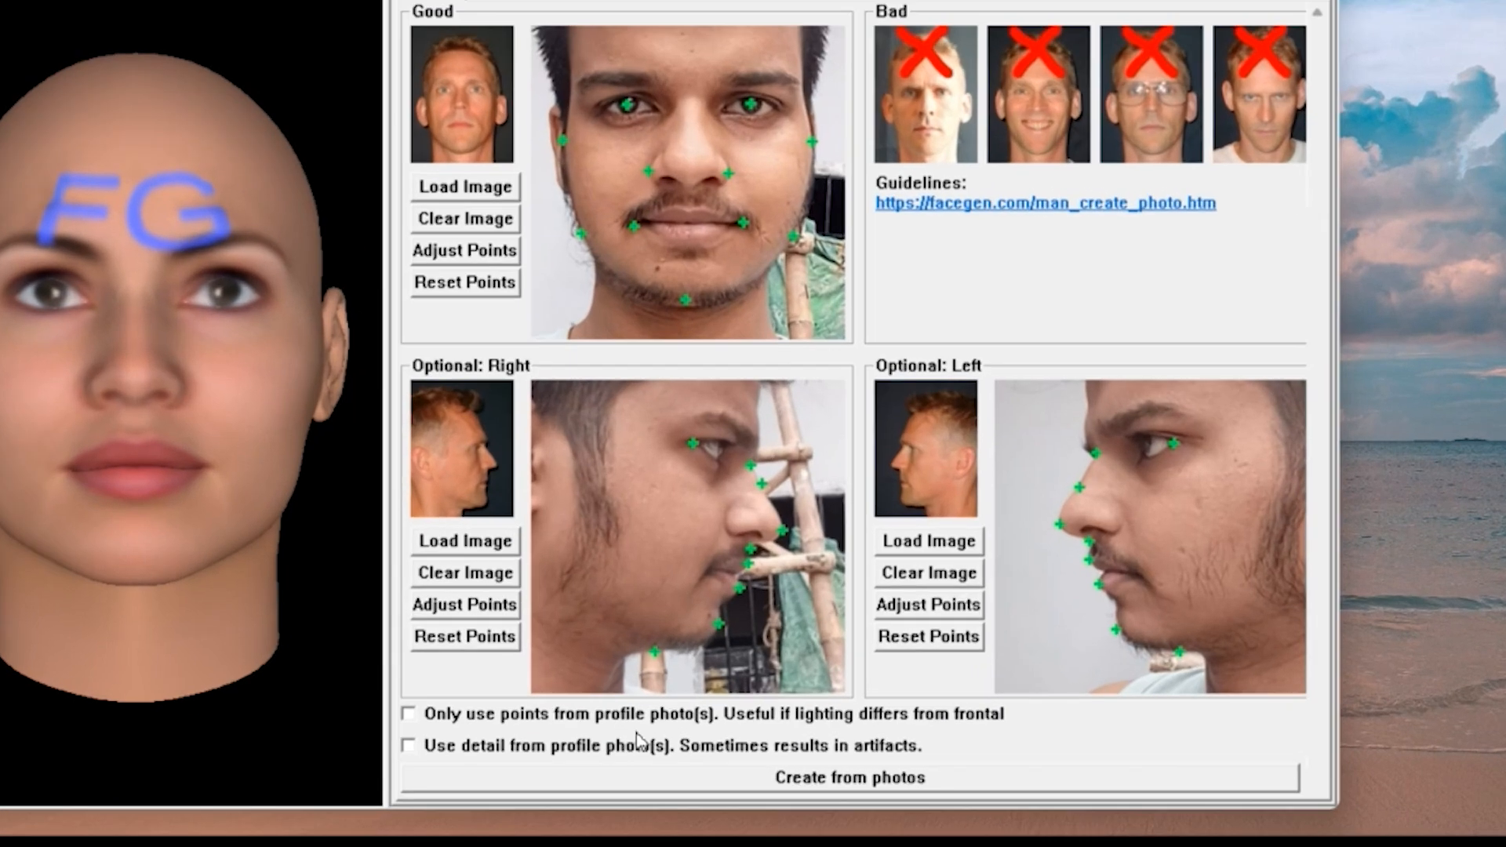
click(831, 777)
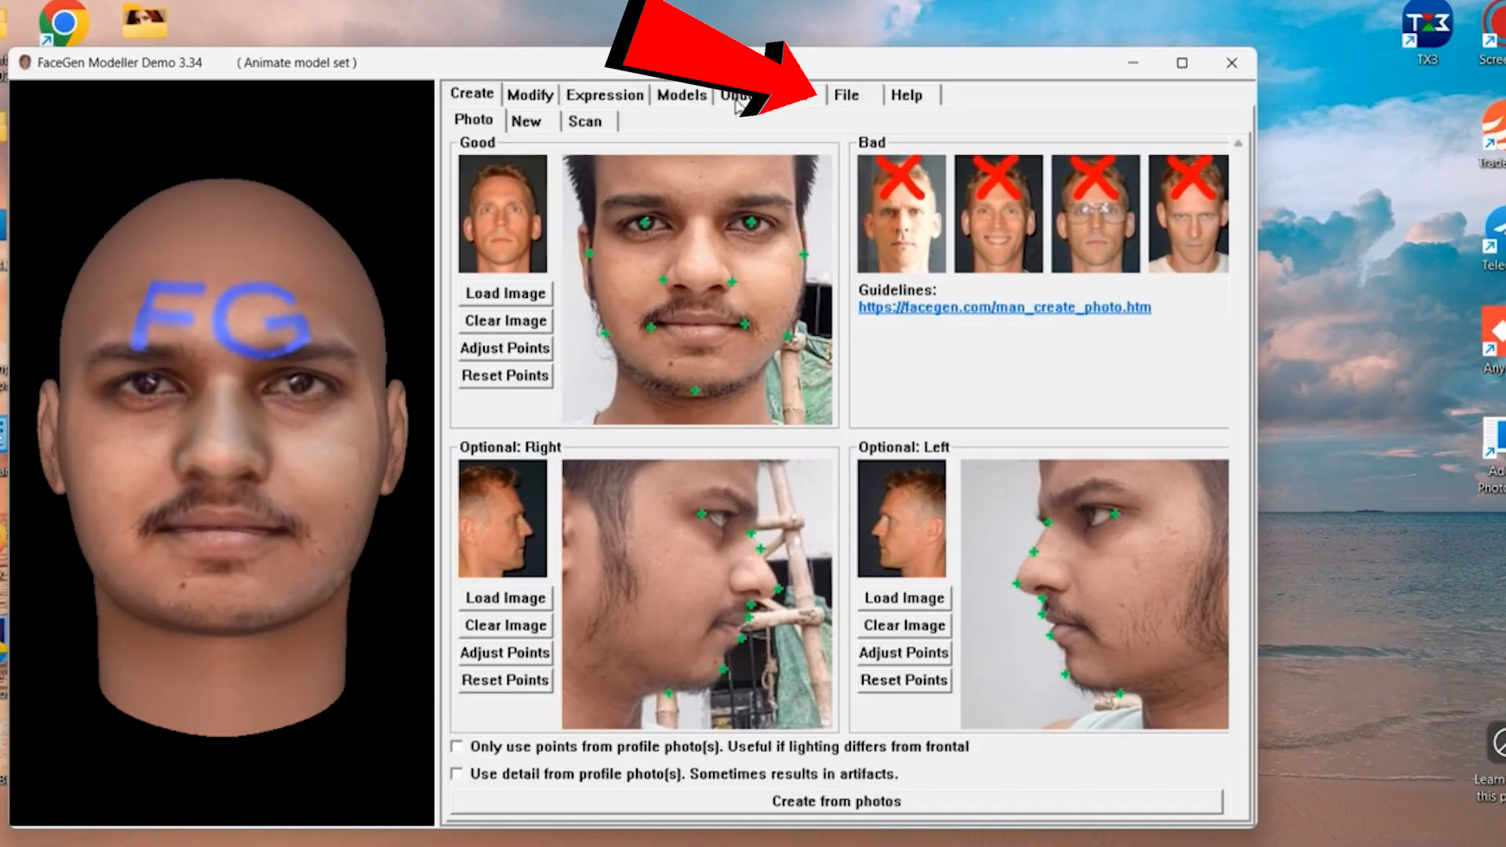
Step: Export the head with neutral expression and all animation targets as a DAE (Collada) mesh with PNG images
click(847, 95)
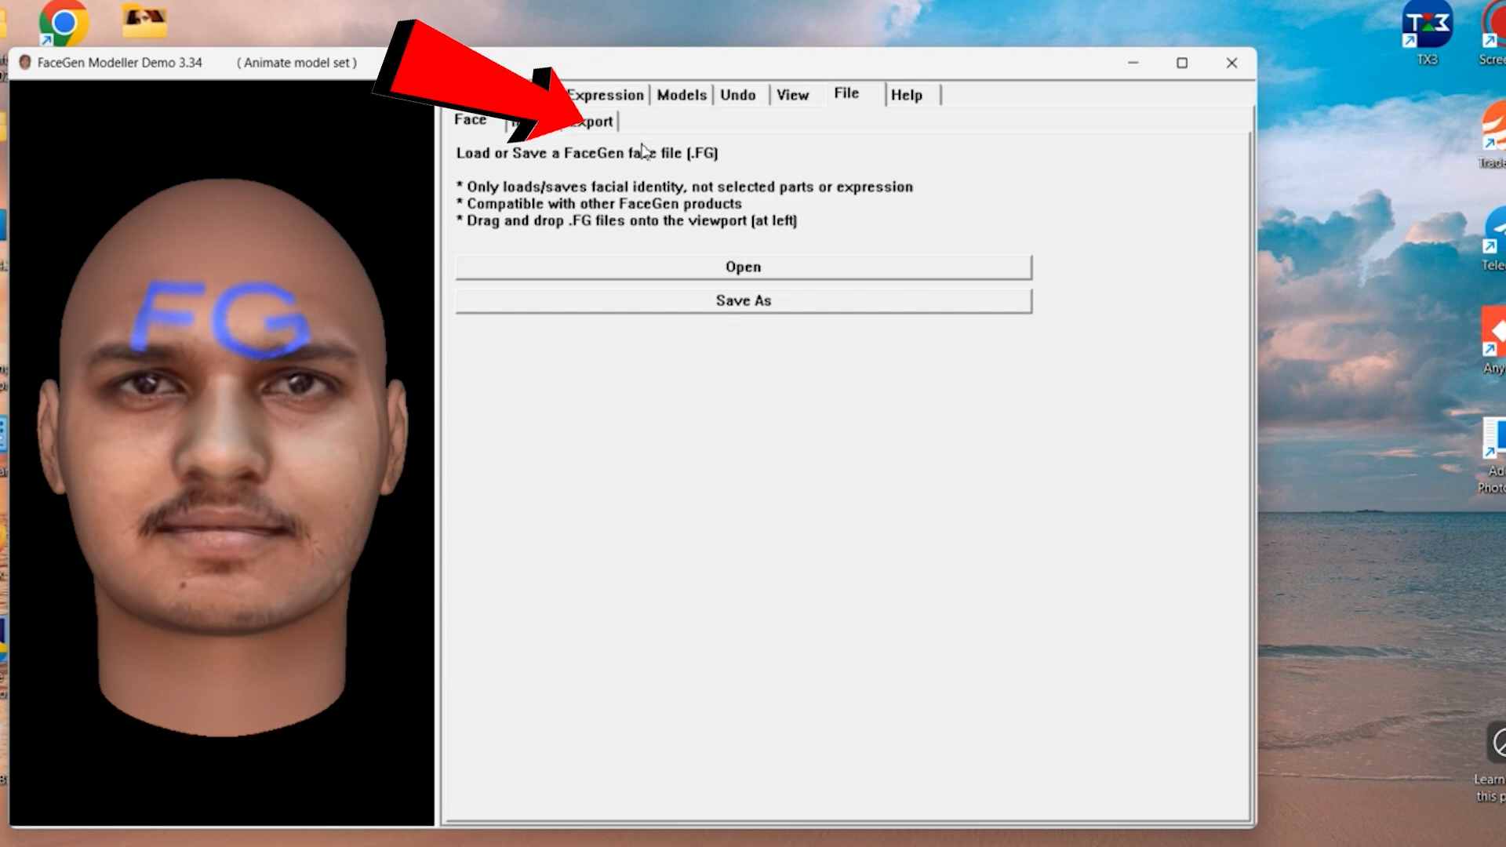
click(592, 122)
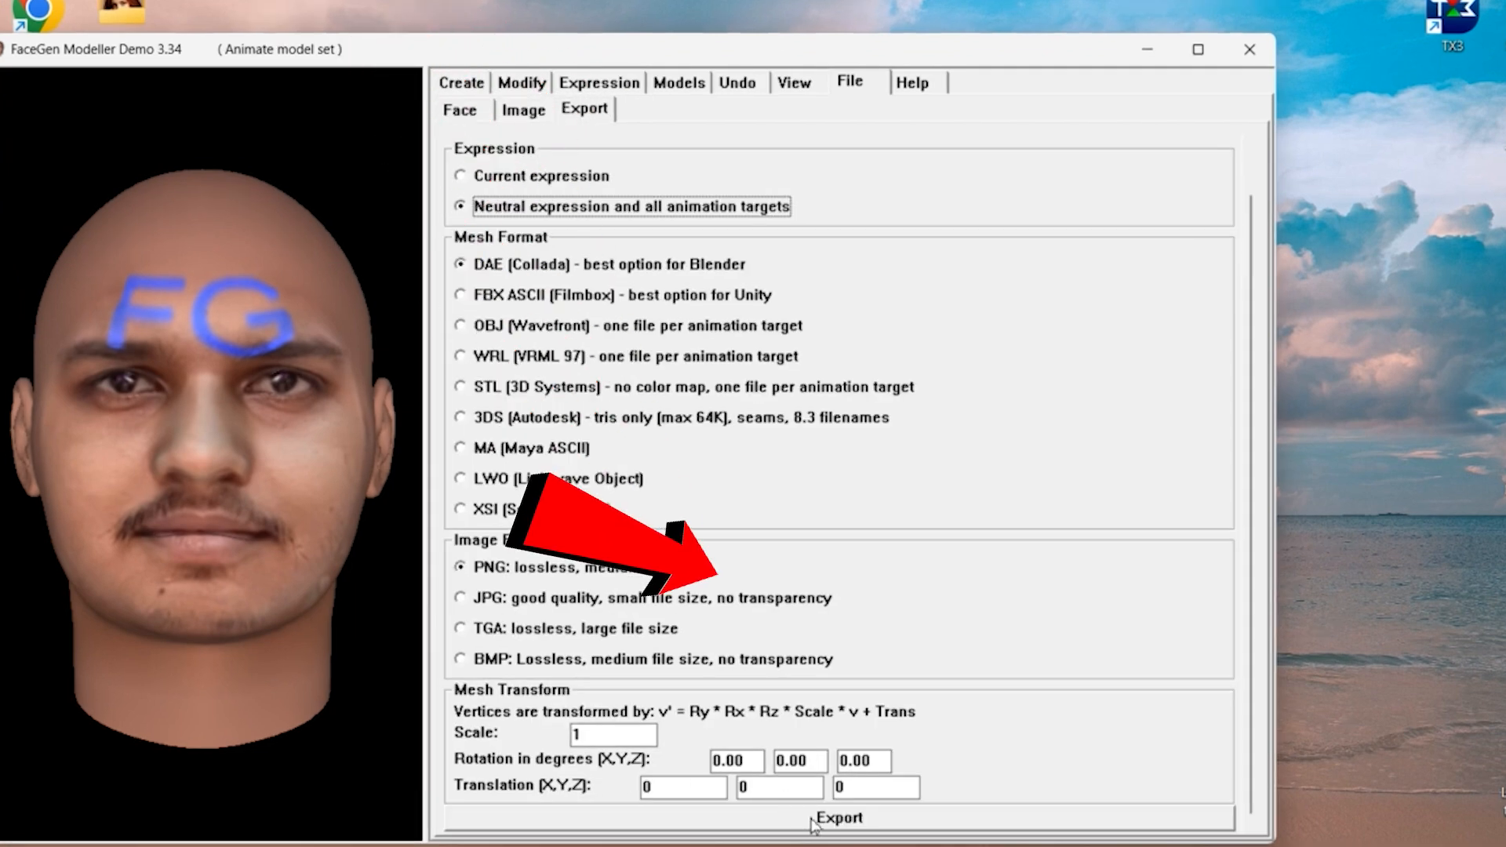
click(823, 818)
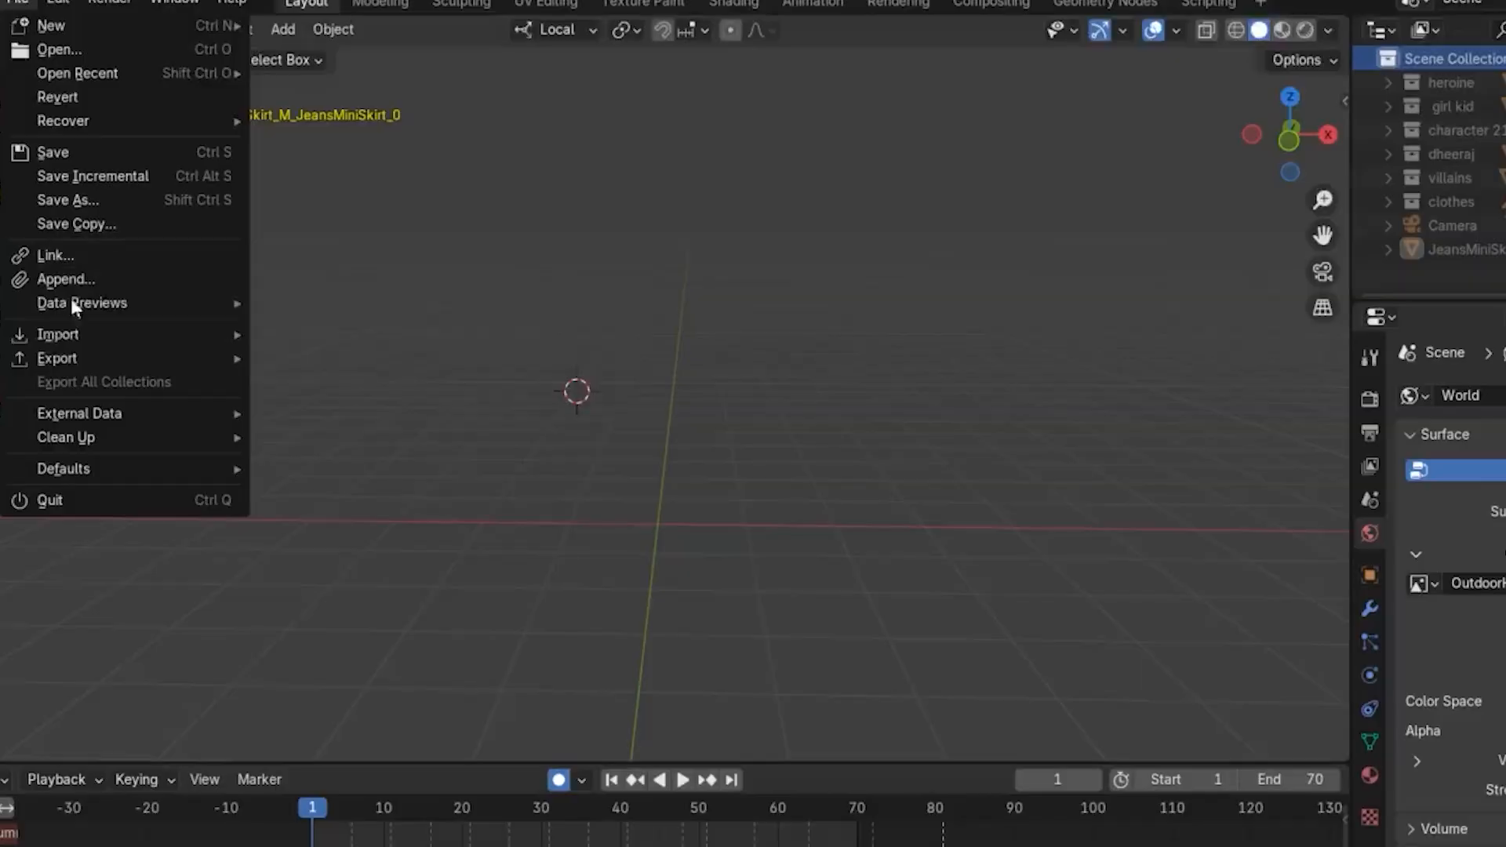
Step: Switch to Blender, import the head's Collada file from the assets folder, and display it in Material Preview shading
mouse_move(57, 337)
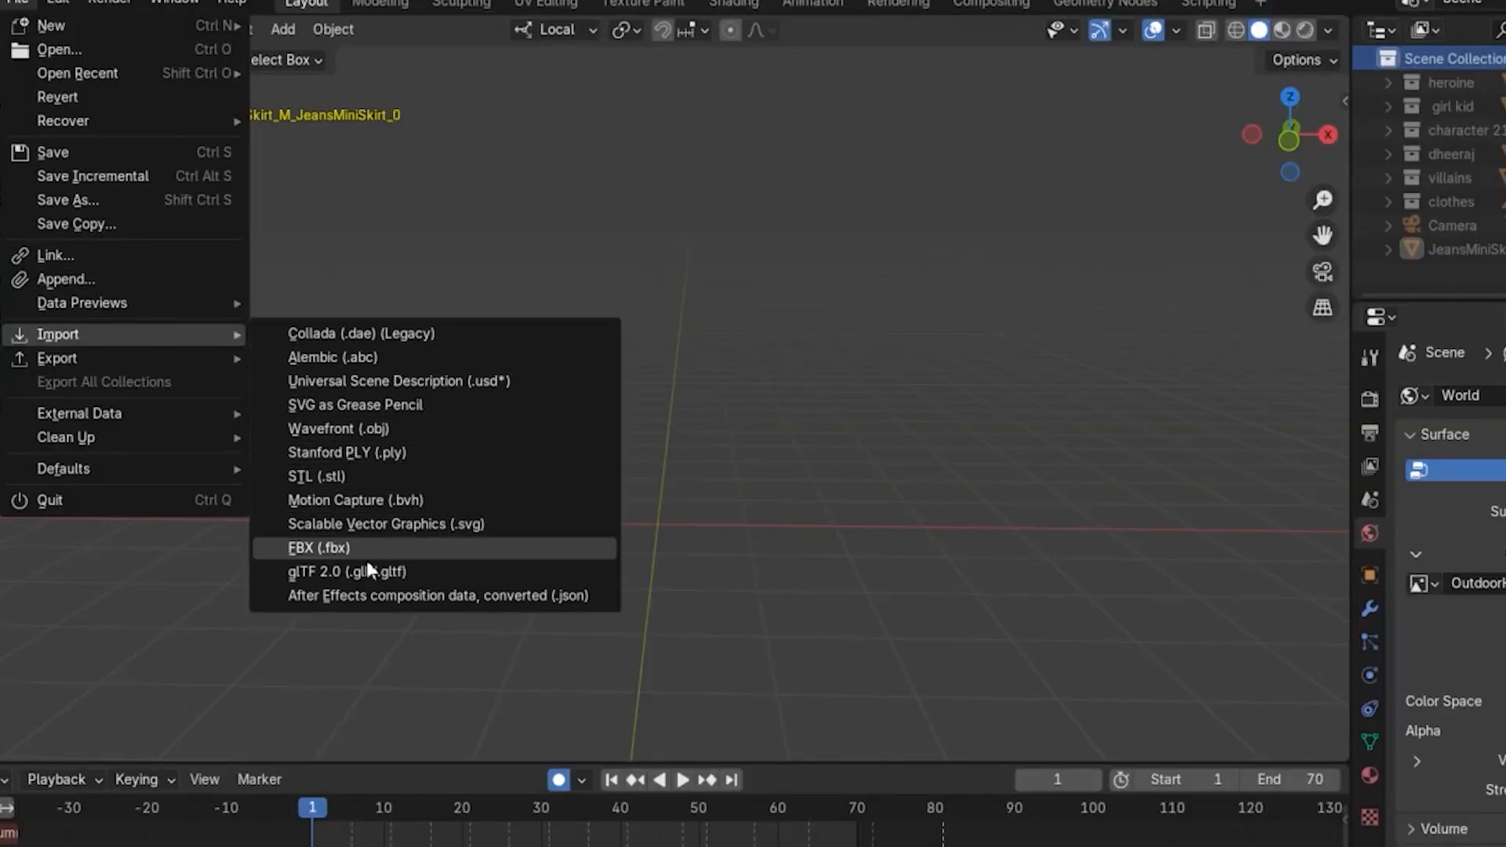
click(369, 334)
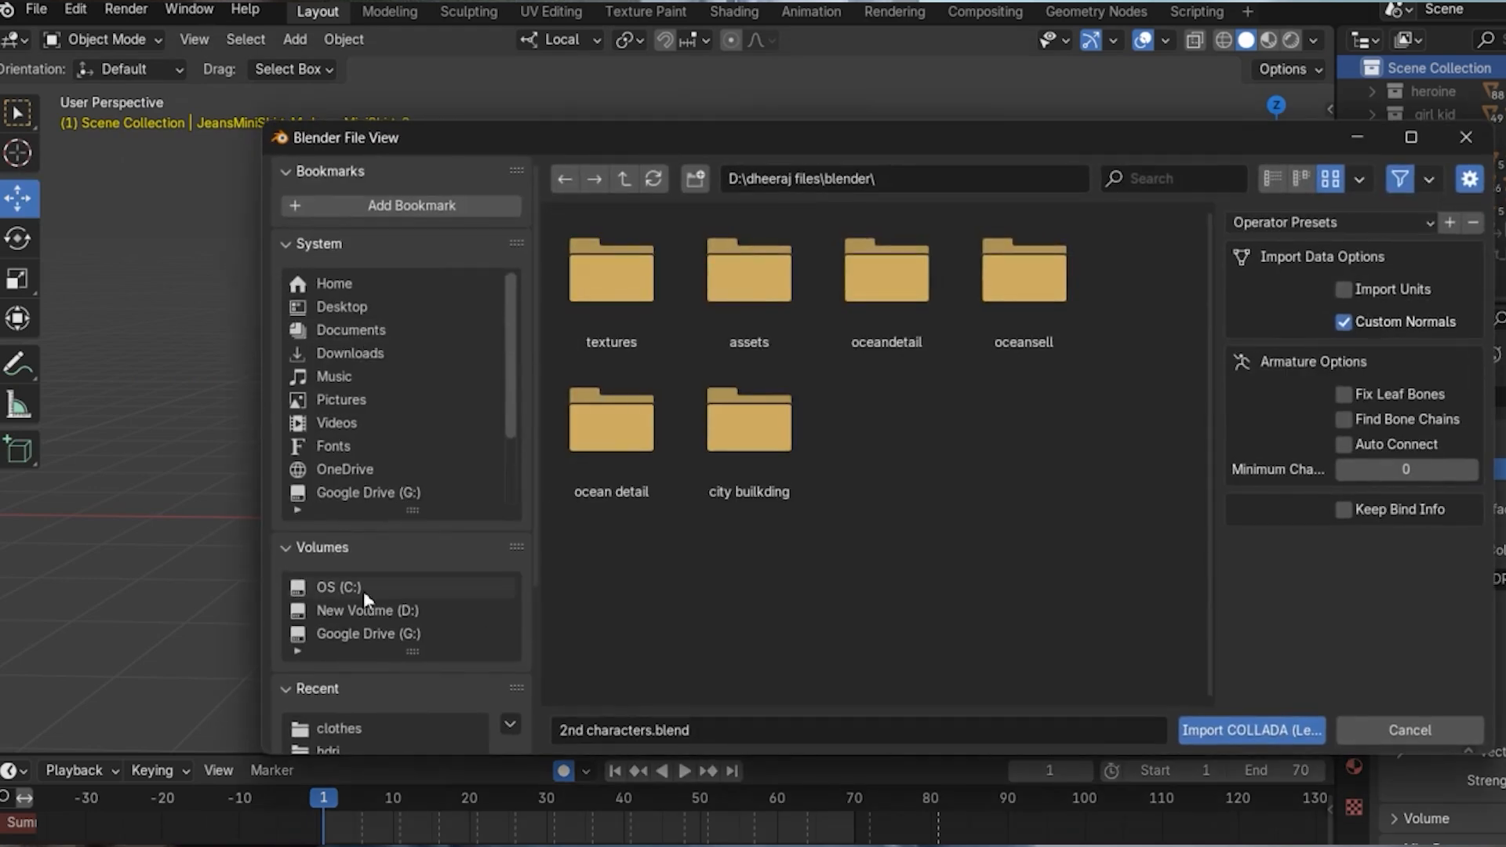
click(626, 182)
click(627, 182)
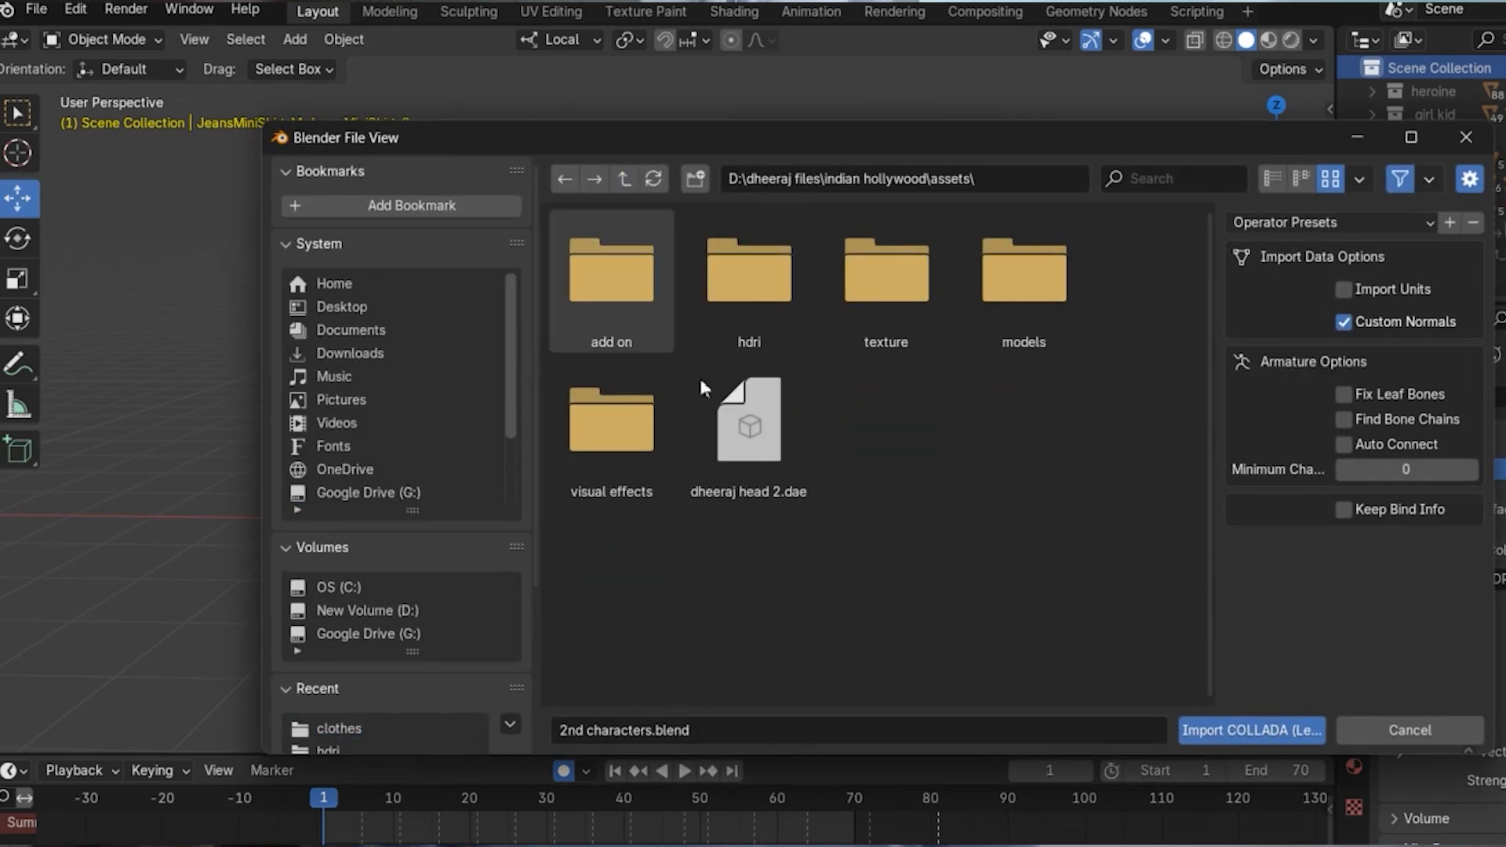
double_click(729, 424)
click(1268, 41)
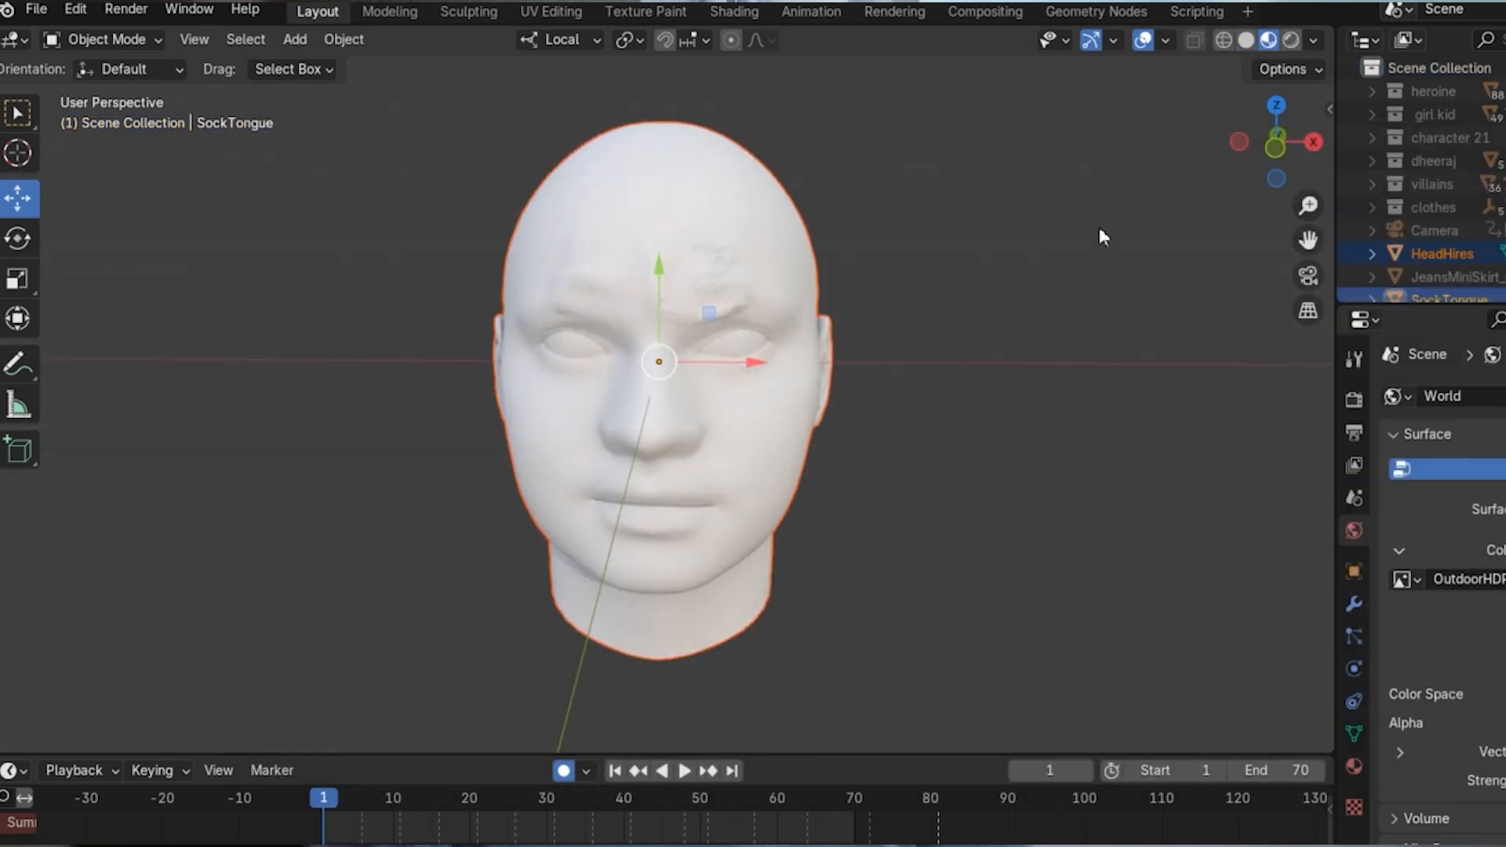
drag(1271, 175, 1277, 165)
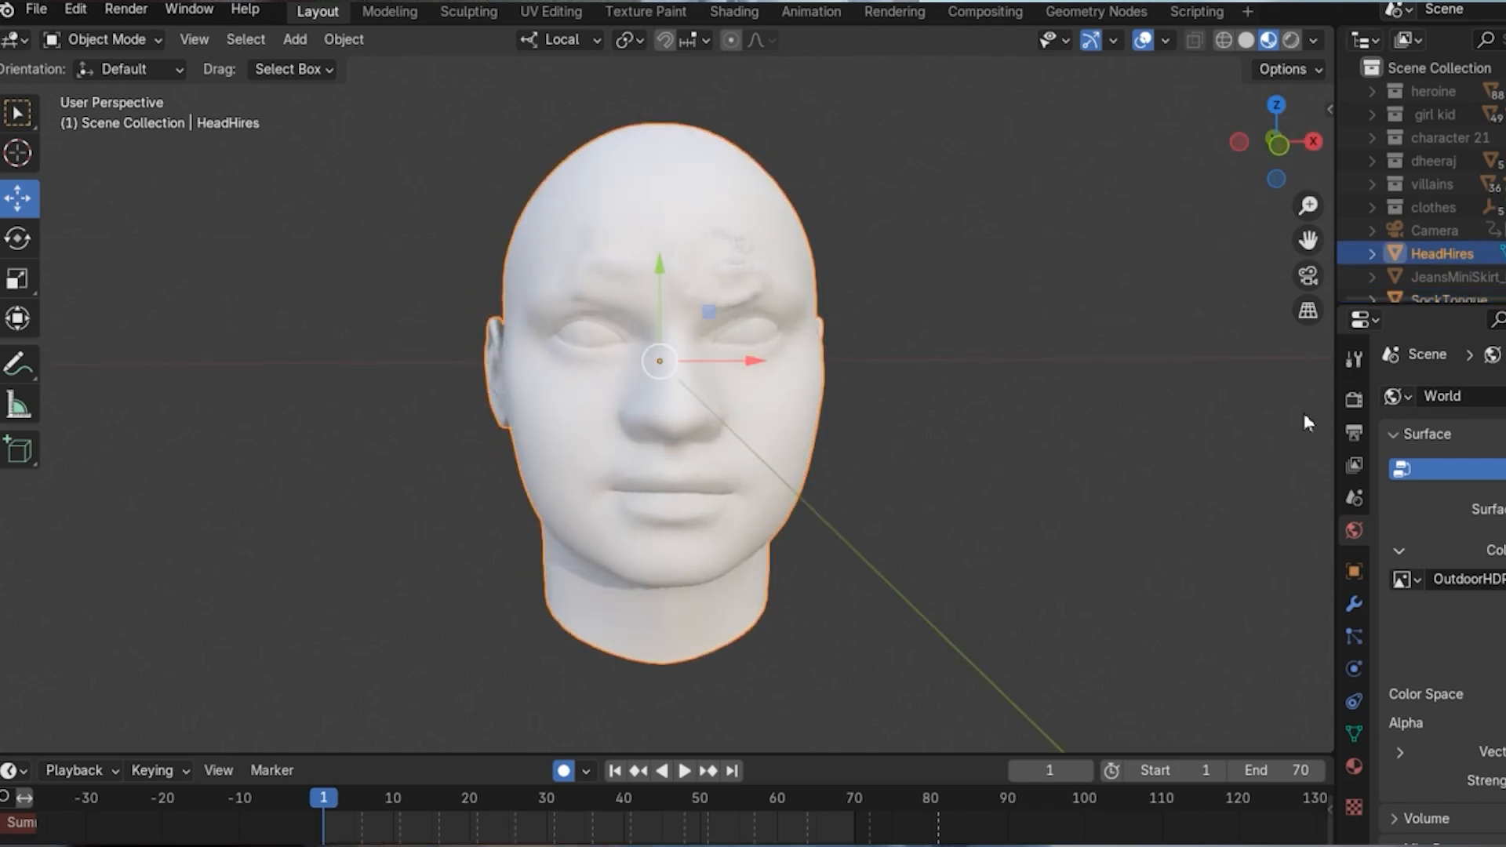
Step: Add an Image Texture node to the HeadHires material and connect its Color to the Principled BSDF Base Color
click(907, 14)
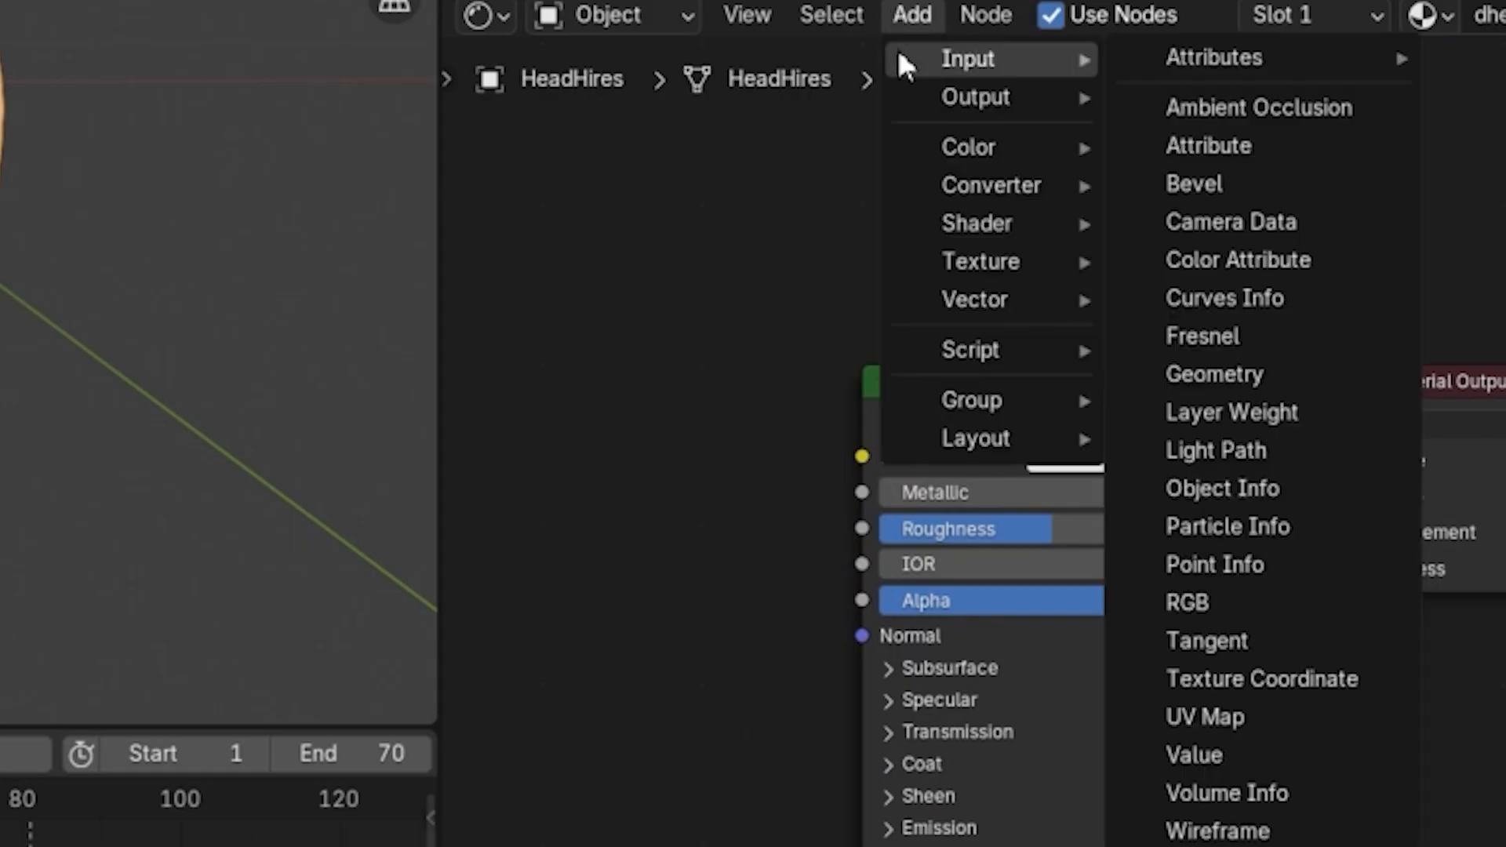
mouse_move(973, 258)
click(1207, 463)
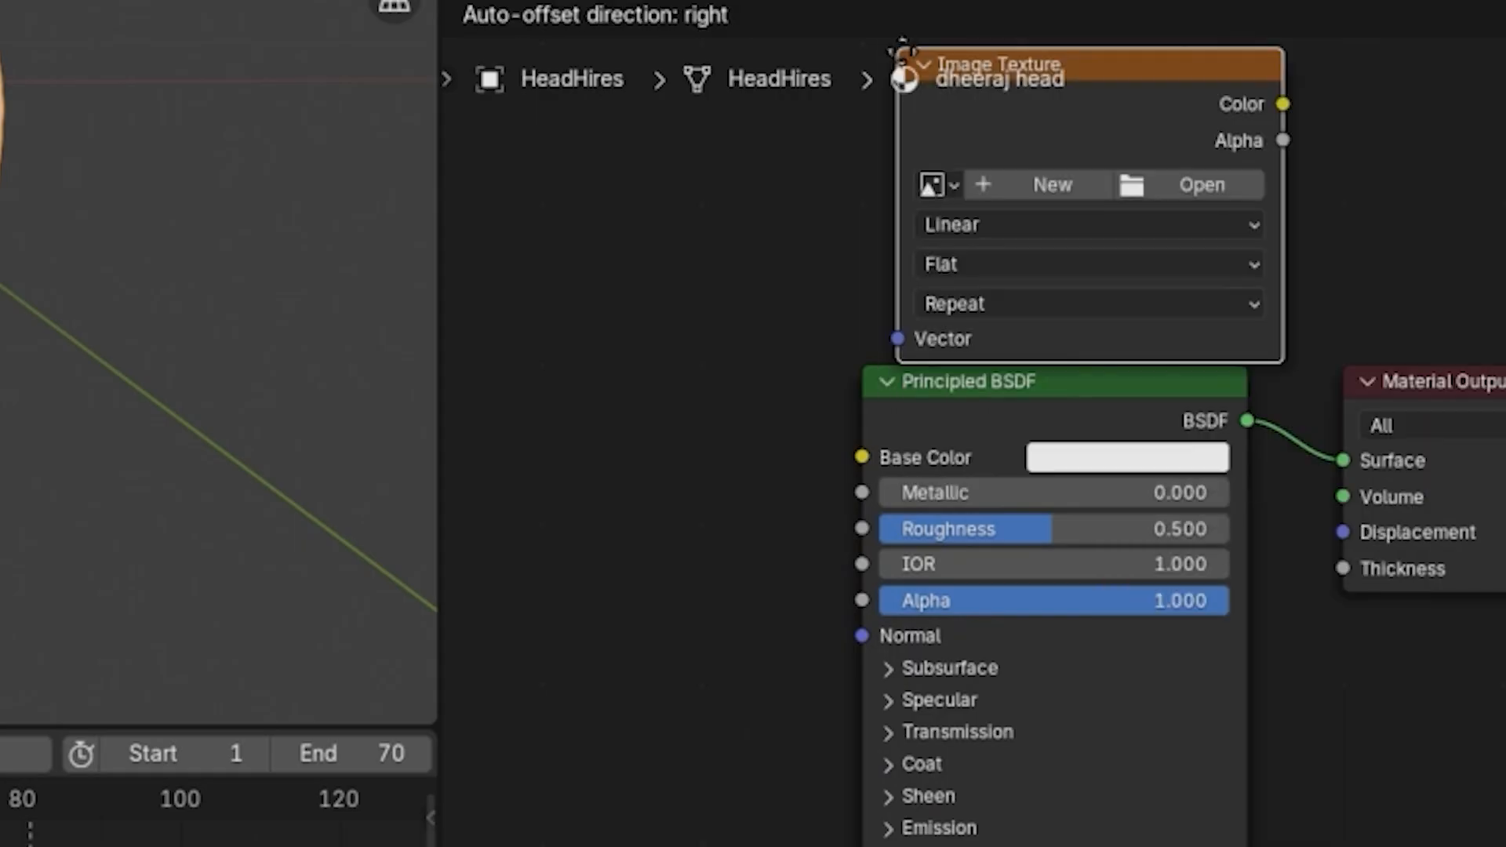
click(808, 338)
drag(832, 378, 904, 457)
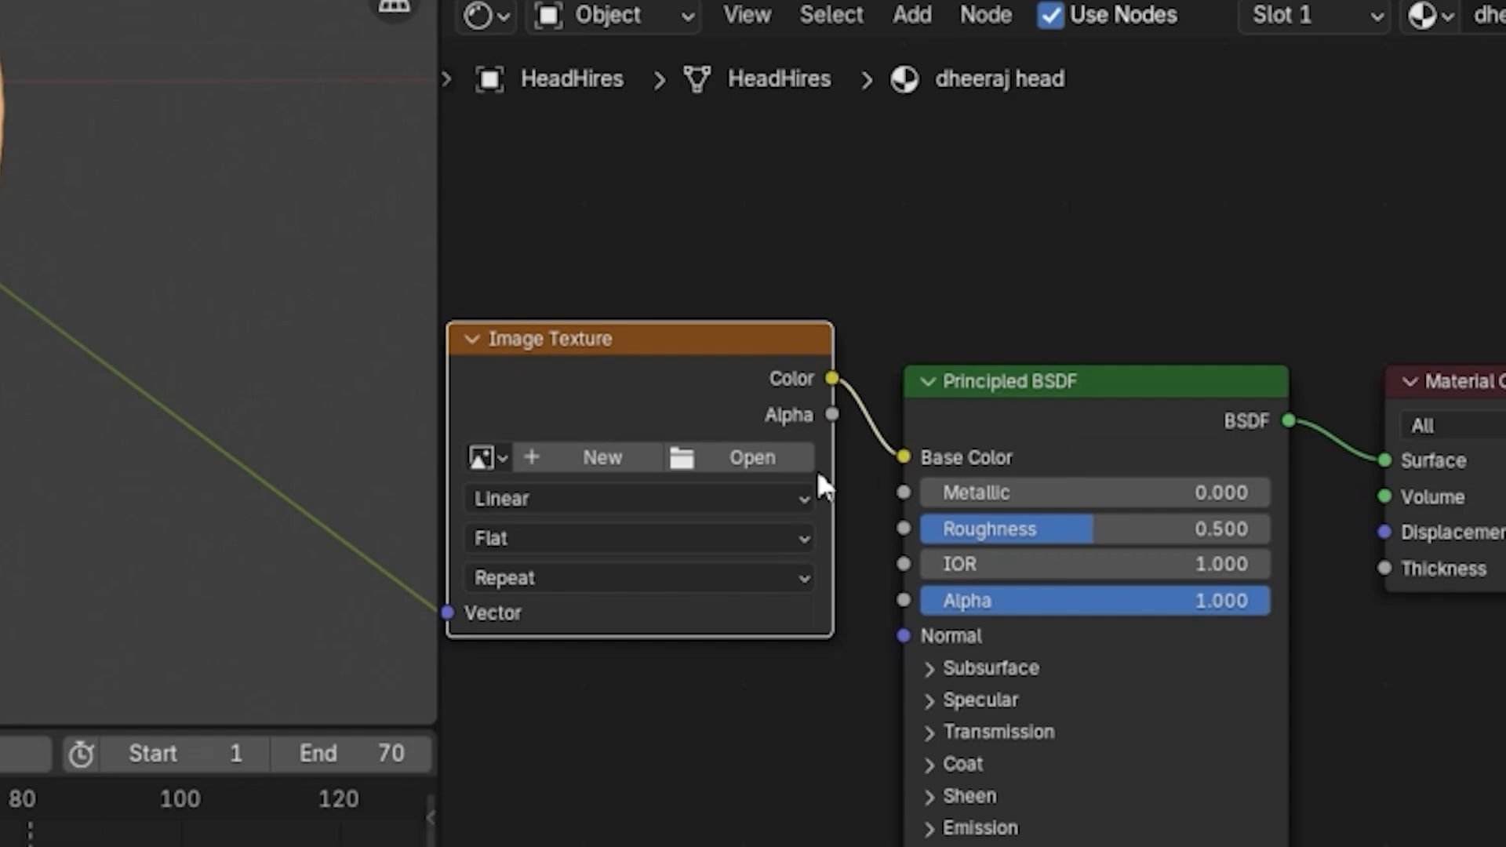
Step: Load the exported face texture image from the assets folder into the Image Texture node
click(713, 458)
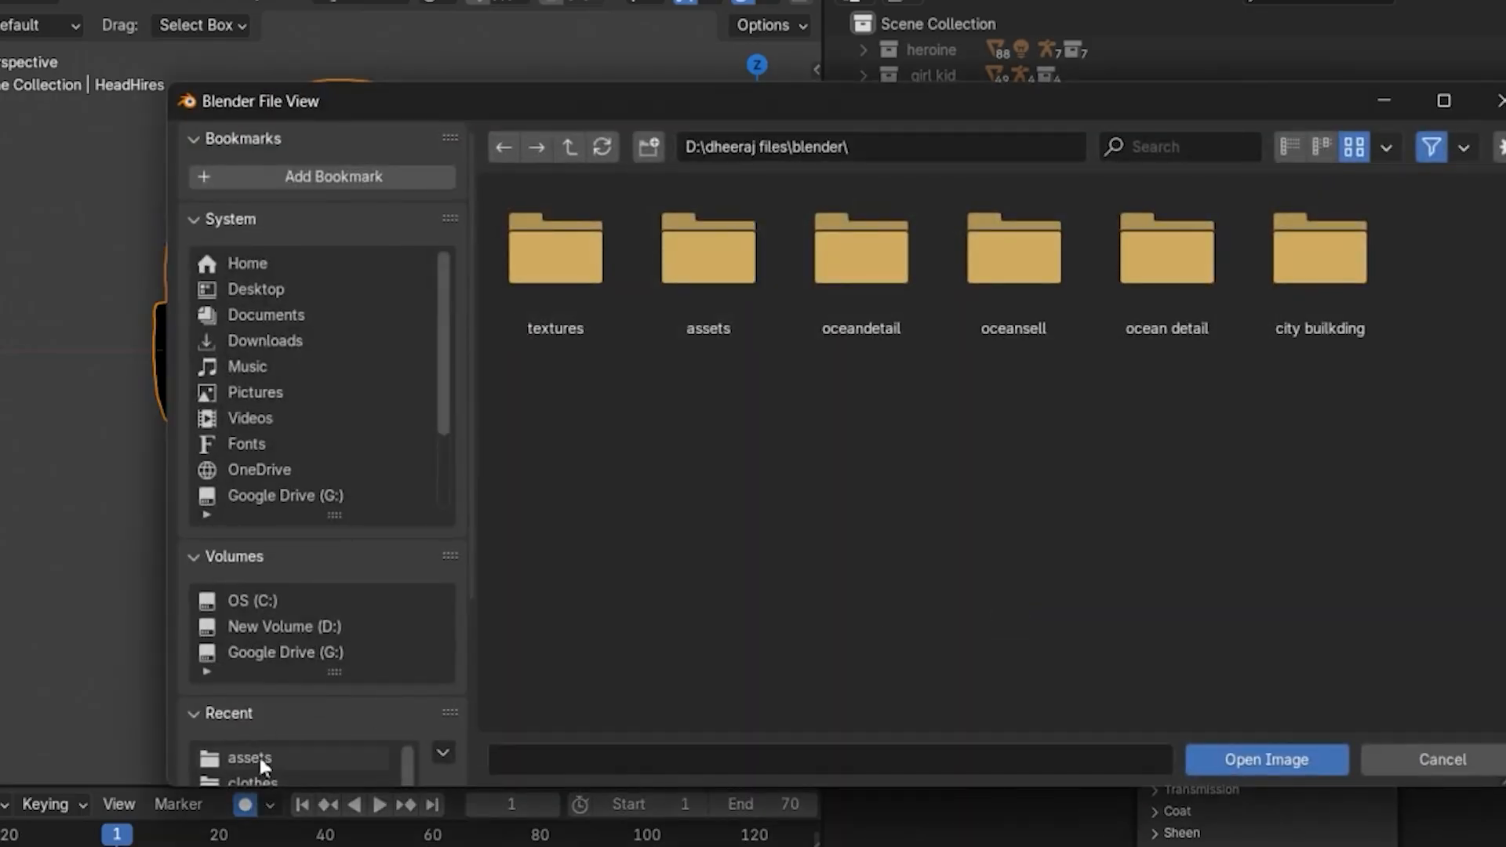
click(258, 754)
click(717, 455)
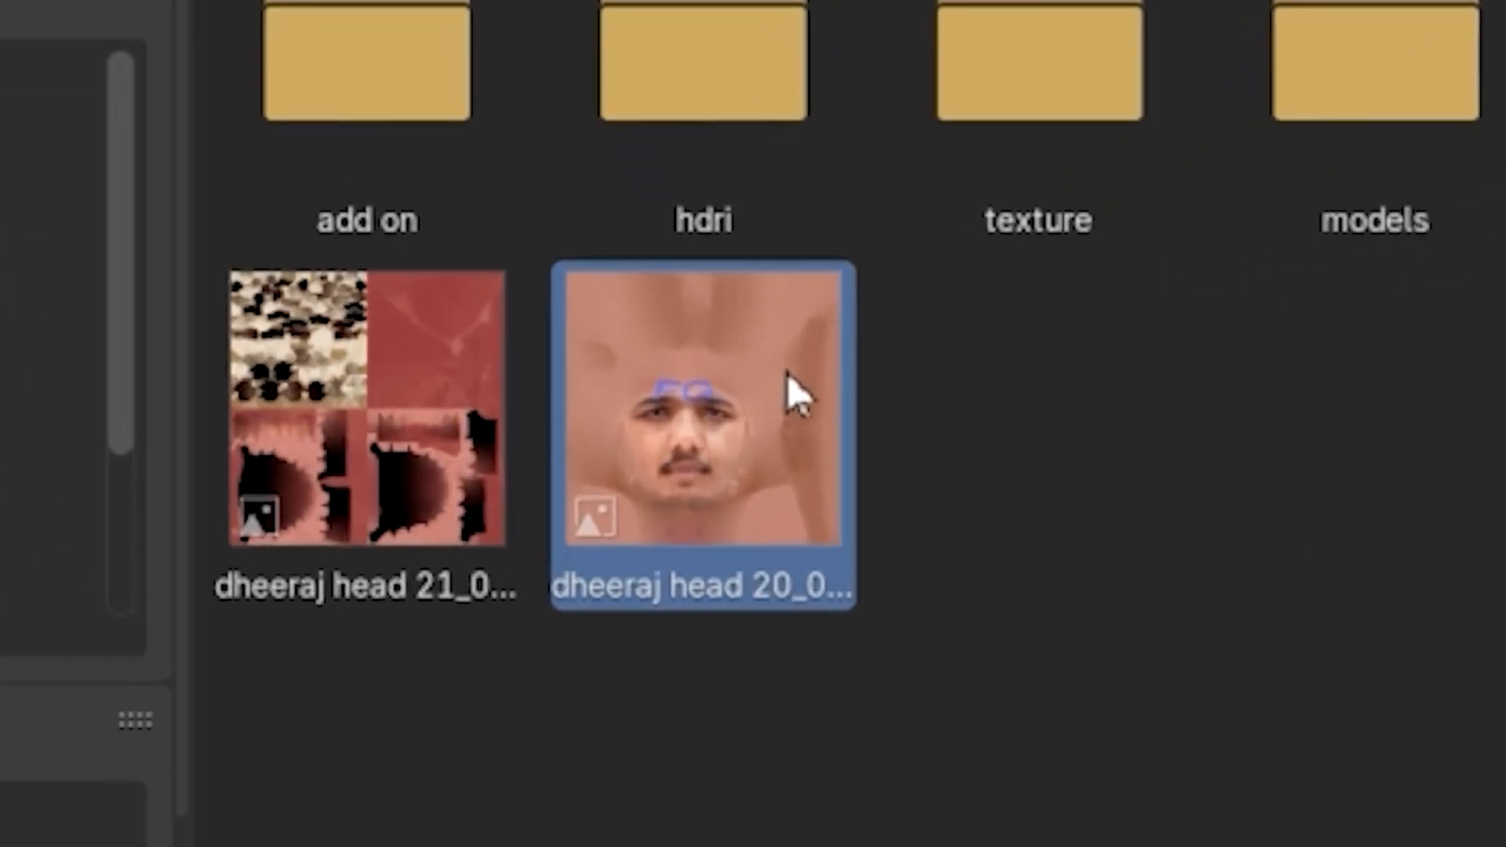
double_click(787, 373)
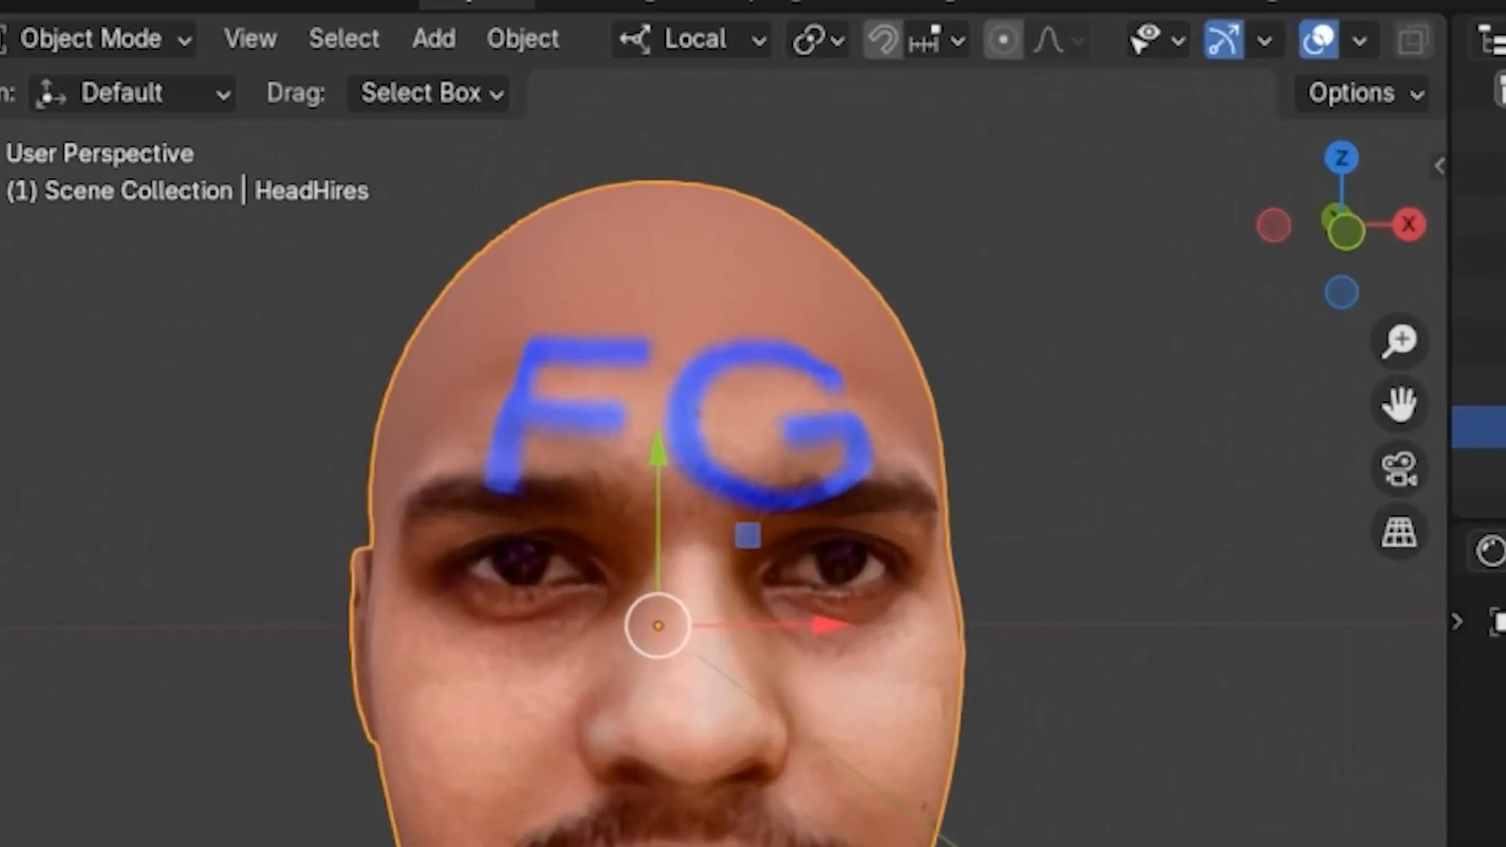
Step: Put the HeadHires object in Texture Paint mode and choose the Clone brush
drag(1415, 196, 1415, 243)
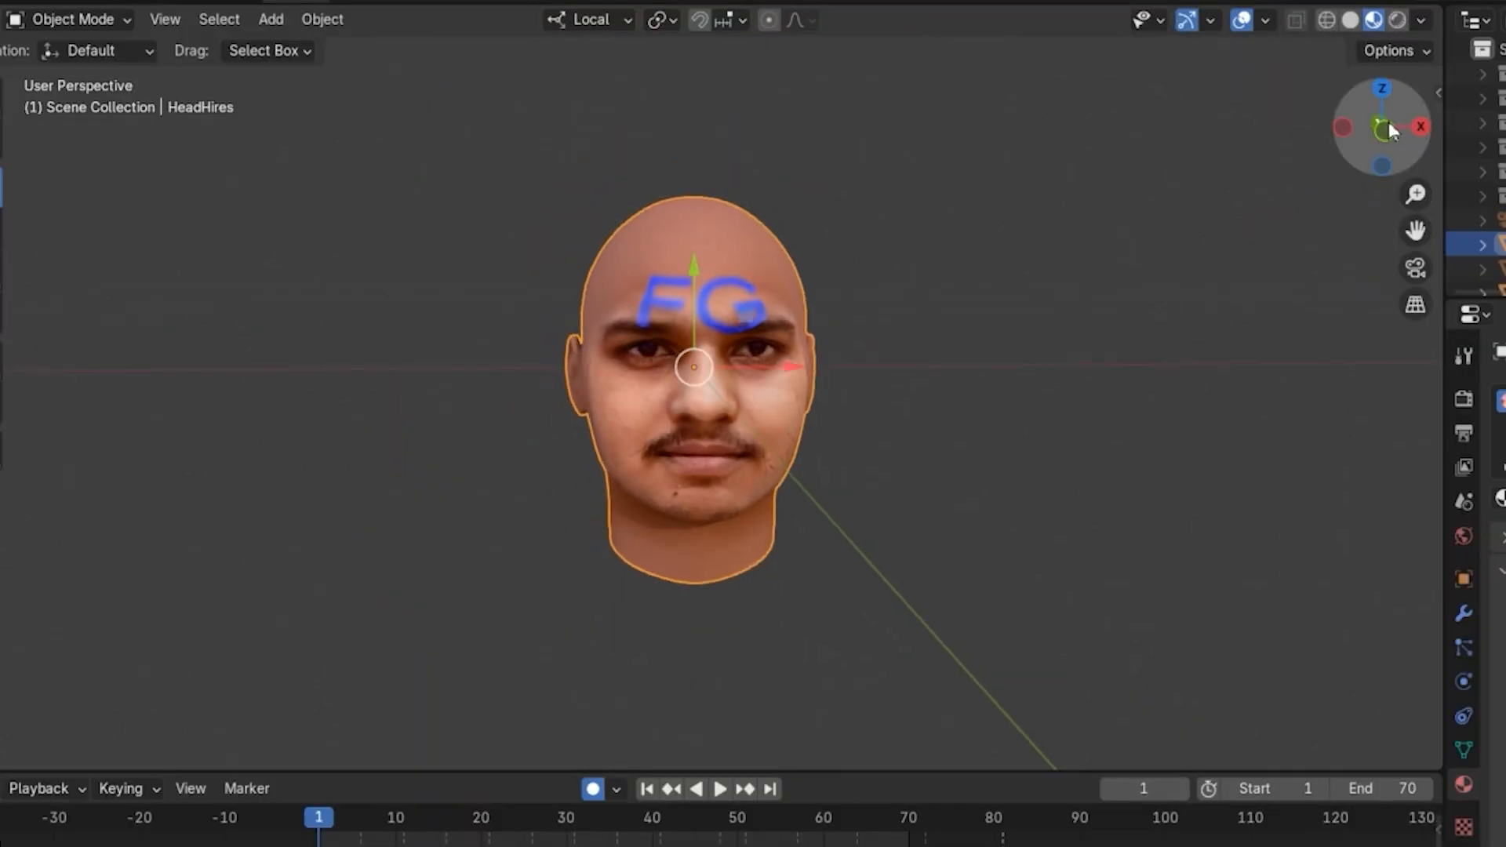
mouse_move(1388, 128)
mouse_down()
mouse_move(1239, 130)
mouse_move(1402, 128)
mouse_move(1387, 142)
mouse_up()
mouse_move(1410, 194)
mouse_down()
mouse_move(1409, 142)
mouse_move(1409, 186)
mouse_up()
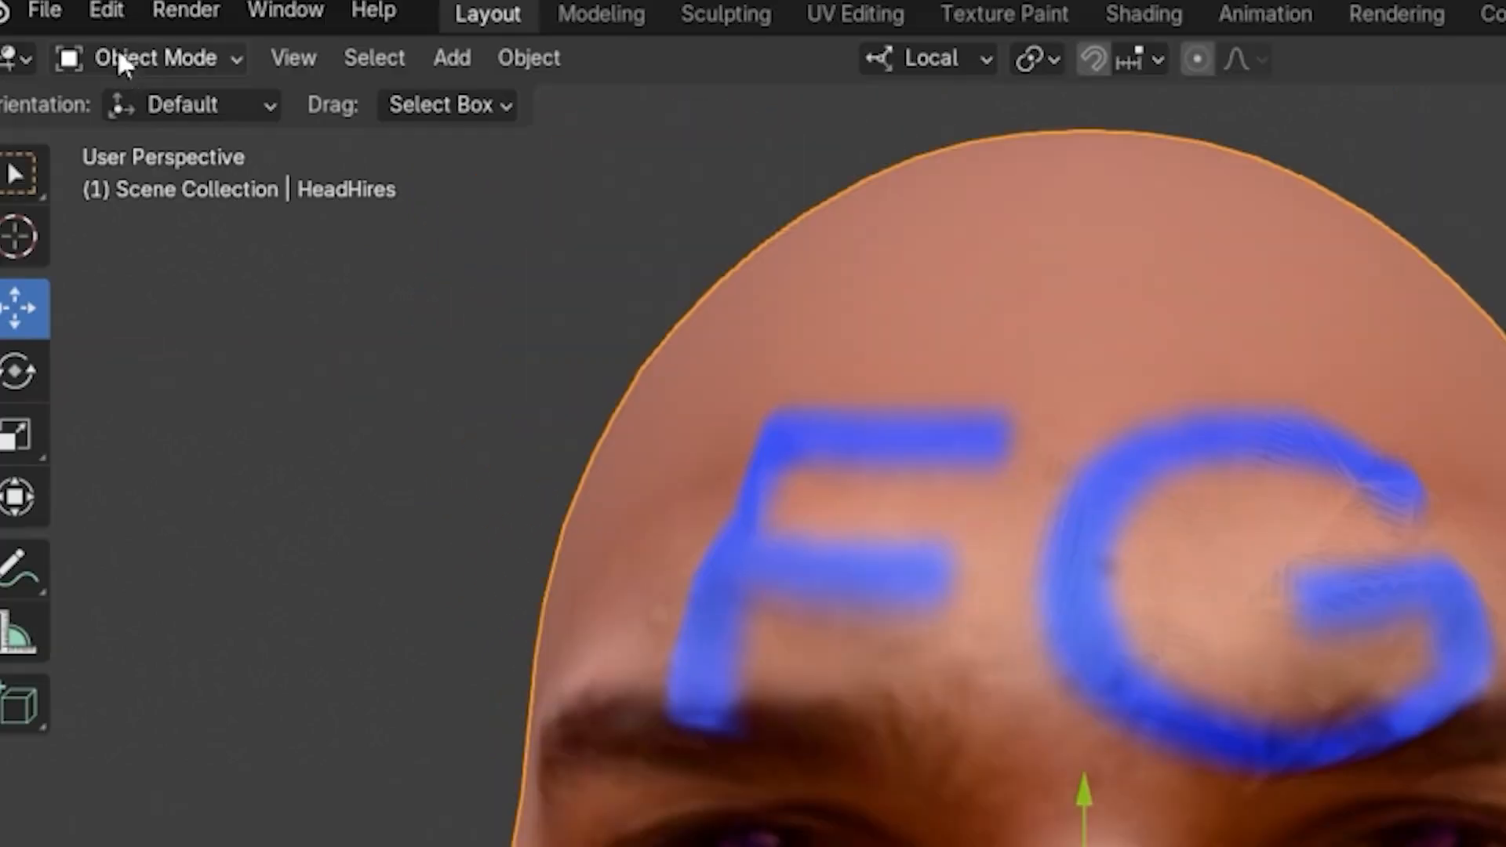
click(69, 20)
click(184, 298)
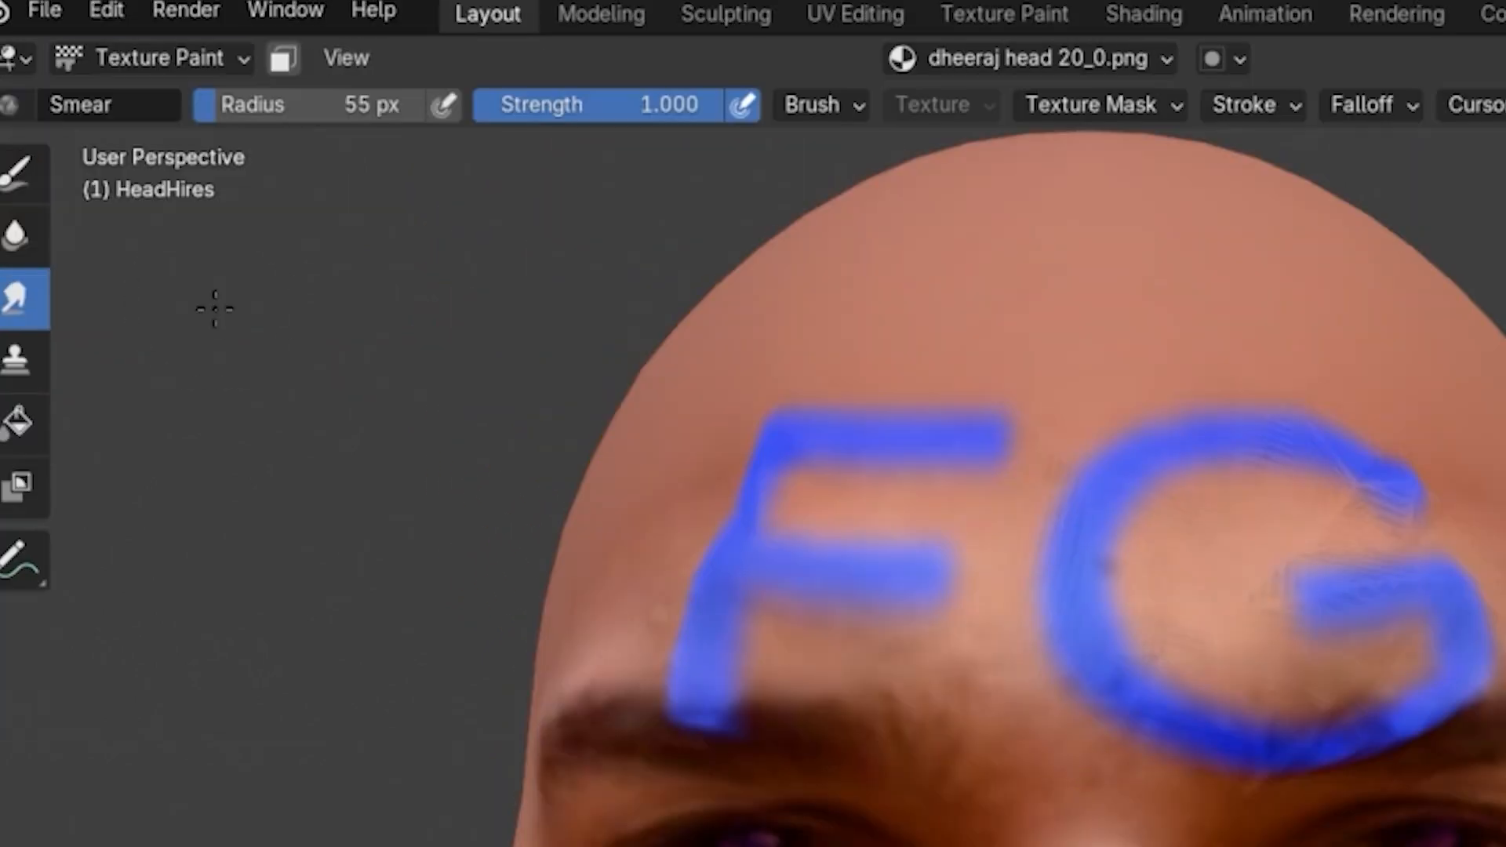
click(14, 365)
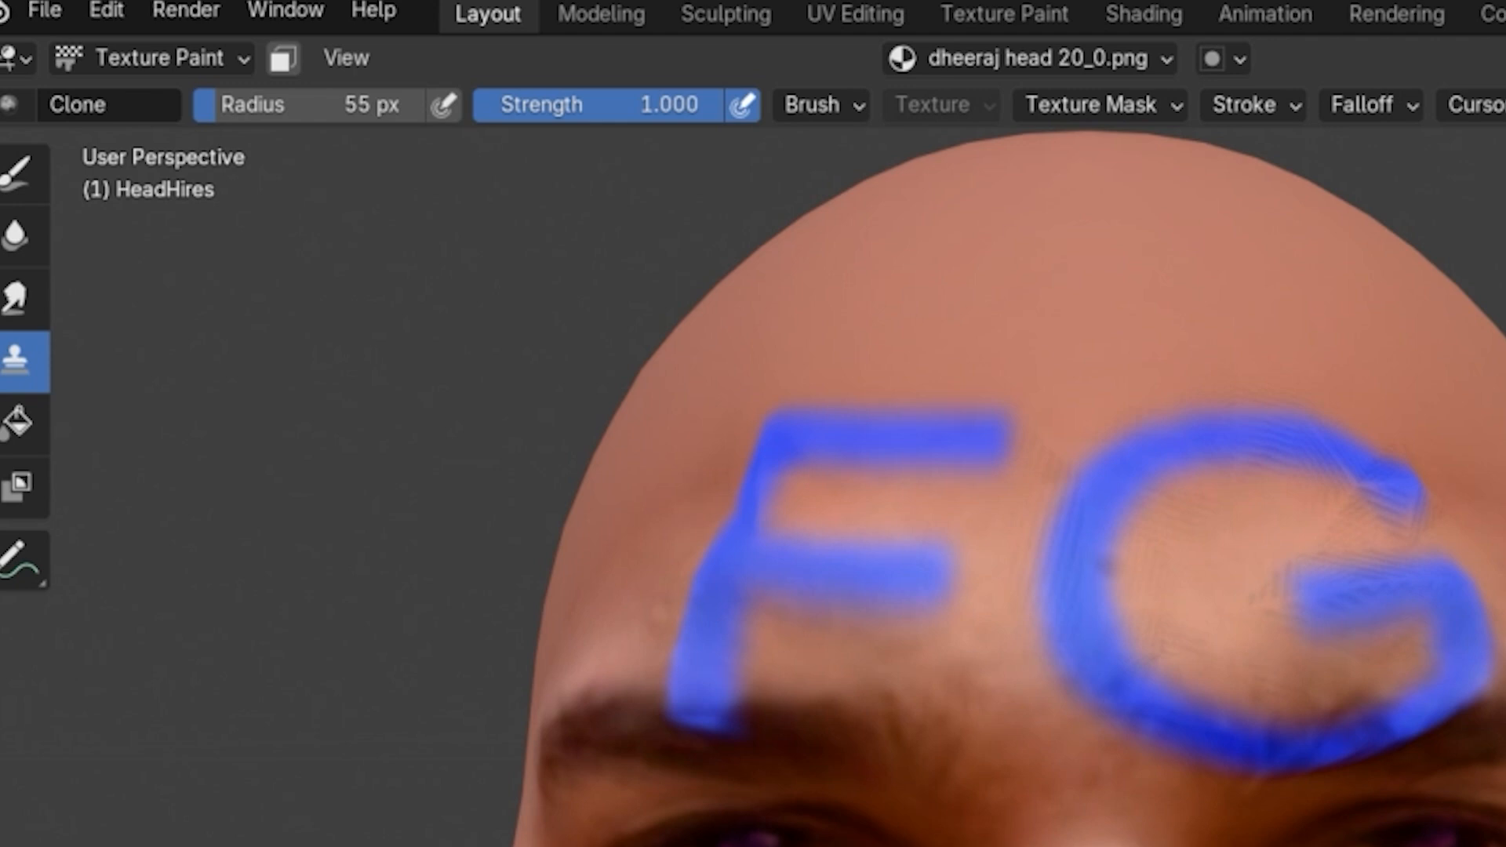
Step: Clone eyebrow texture over the lower parts of the blue F and G marks where they cross the brows
scroll(777, 487, up, 3)
middle_drag(1262, 568, 1361, 520)
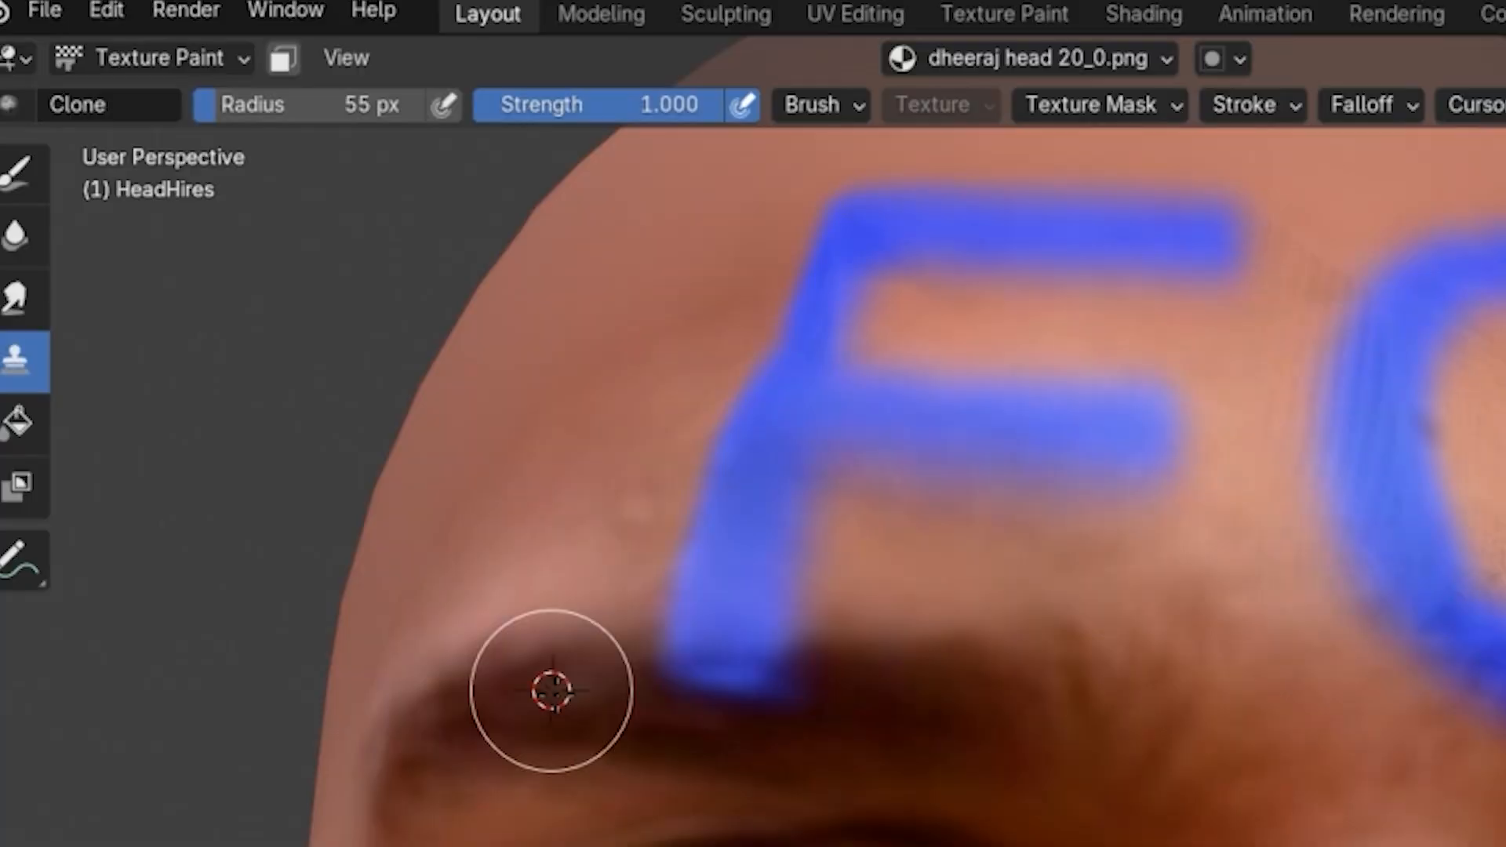
mouse_move(638, 693)
mouse_down()
mouse_move(766, 682)
mouse_move(682, 662)
mouse_move(778, 673)
mouse_up()
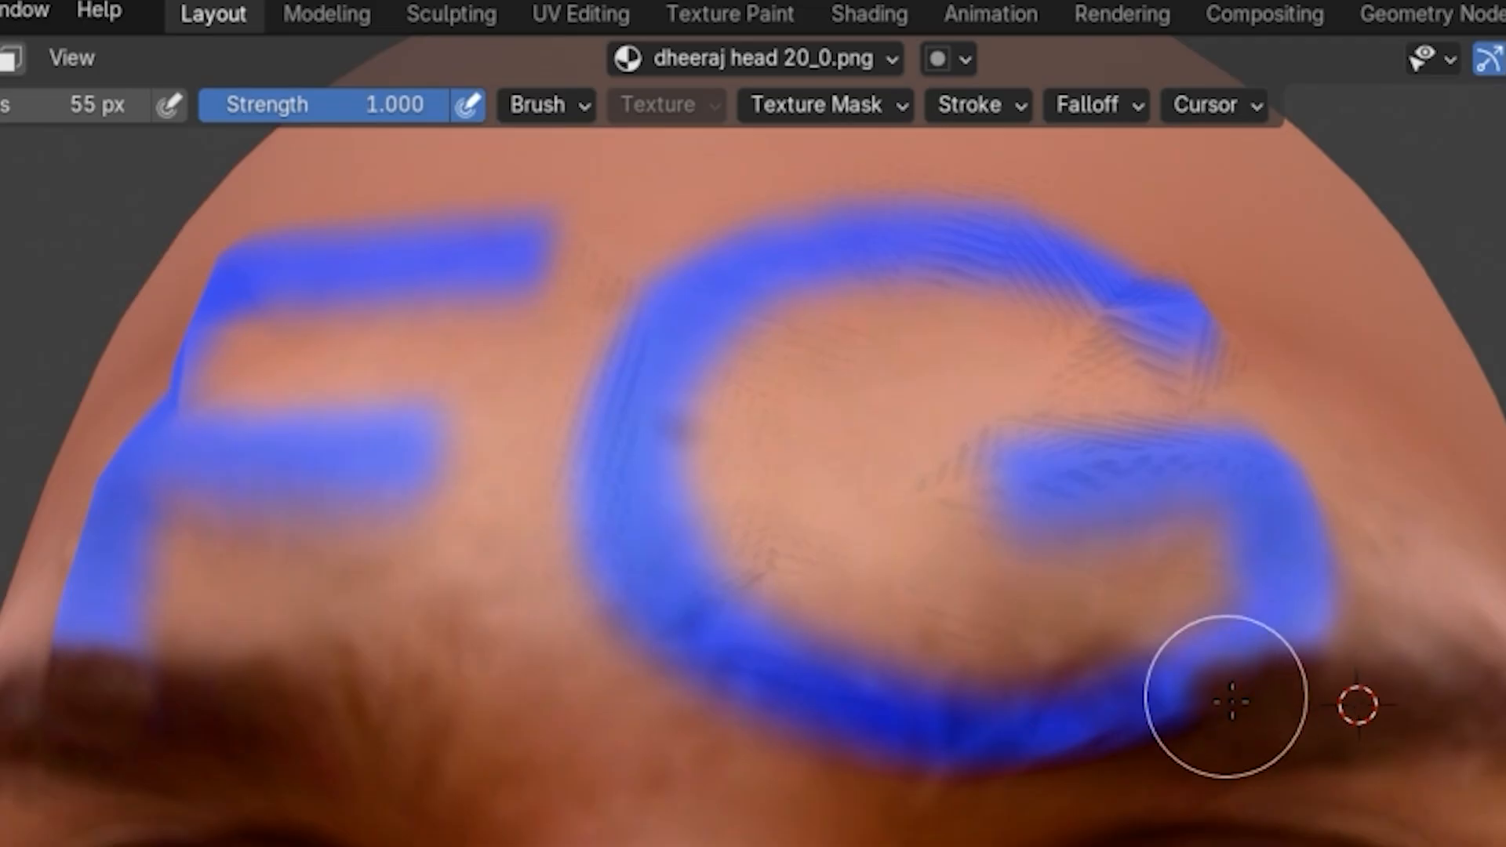
mouse_move(1226, 699)
mouse_down()
mouse_move(1069, 716)
mouse_move(1171, 732)
mouse_up()
ctrl+click(1450, 713)
ctrl+click(345, 734)
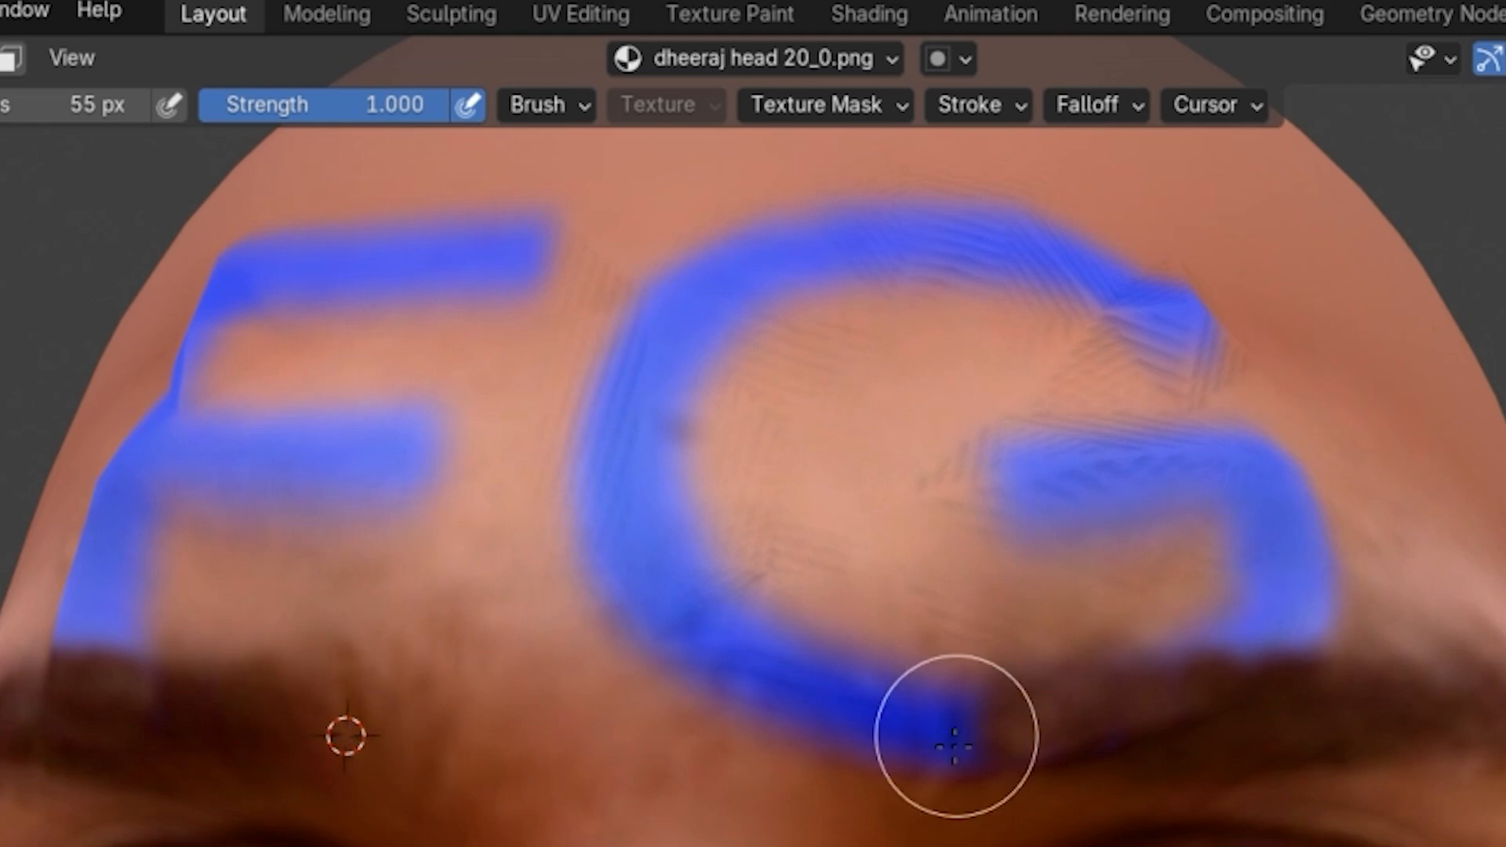
drag(955, 733, 919, 692)
Step: Set the clone brush radius to 92 px, paint forehead skin over the blue G, and undo the last stroke
ctrl+click(836, 455)
drag(94, 105, 118, 105)
mouse_move(1043, 463)
mouse_down()
mouse_move(1050, 443)
mouse_move(1301, 601)
mouse_move(1043, 255)
mouse_move(696, 337)
mouse_move(646, 403)
mouse_move(604, 510)
mouse_up()
ctrl+click(641, 765)
drag(800, 710, 769, 668)
ctrl+click(531, 767)
drag(648, 605, 673, 618)
key(ctrl+z)
Step: Clone forehead skin over the rest of the G's upper area and the whole blue F
mouse_move(813, 787)
middle_down()
mouse_move(988, 800)
mouse_move(968, 812)
middle_up()
ctrl+click(1147, 581)
drag(956, 451, 988, 453)
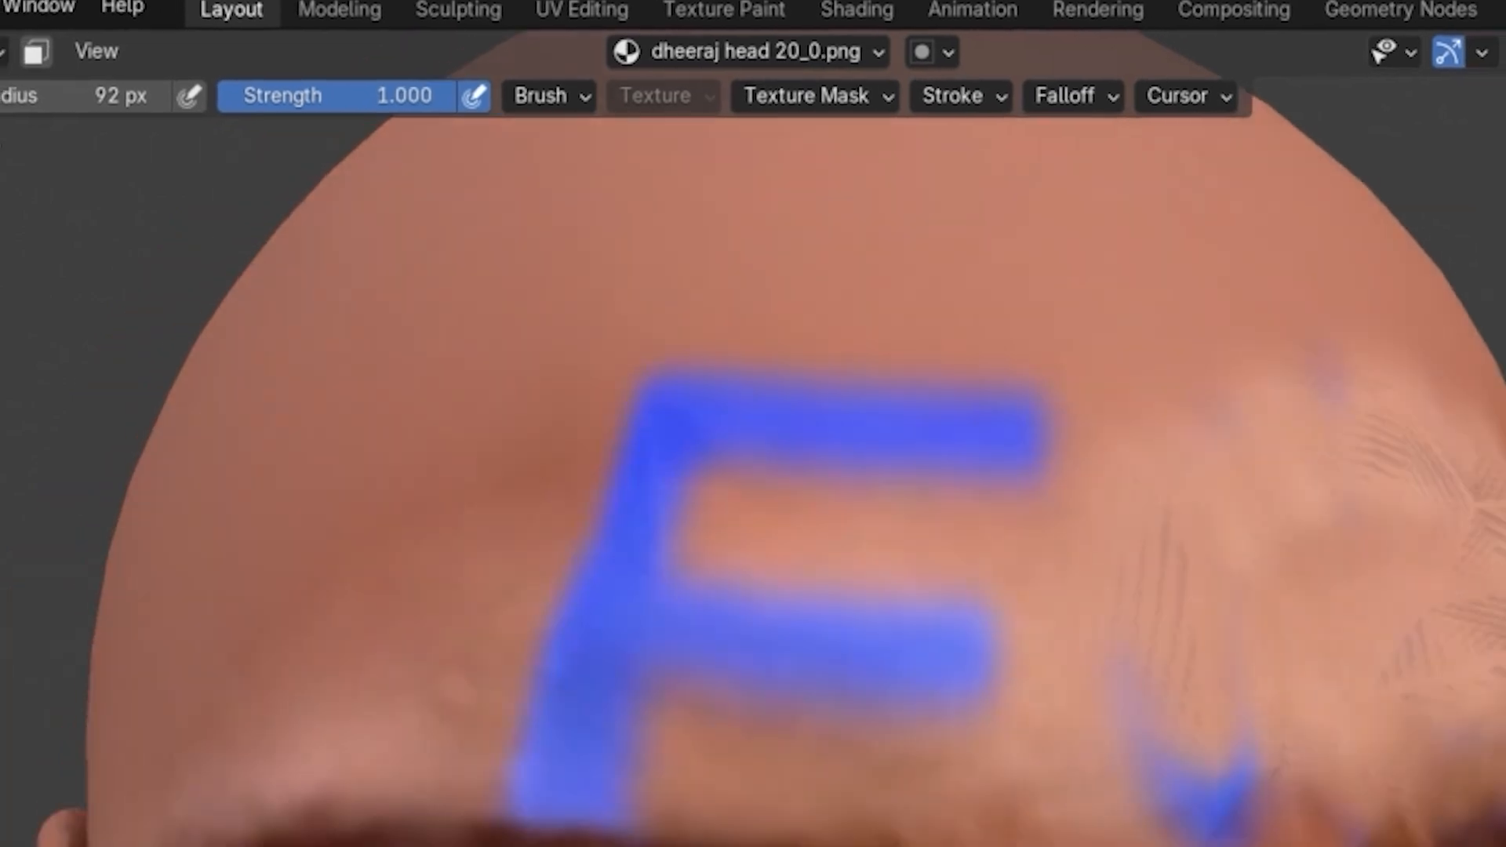
mouse_move(938, 382)
mouse_down()
mouse_move(600, 496)
mouse_move(585, 707)
mouse_move(884, 604)
mouse_move(685, 529)
mouse_up()
mouse_move(1504, 201)
mouse_down()
mouse_move(1481, 178)
mouse_move(1503, 176)
mouse_move(1500, 243)
mouse_move(1505, 198)
mouse_up()
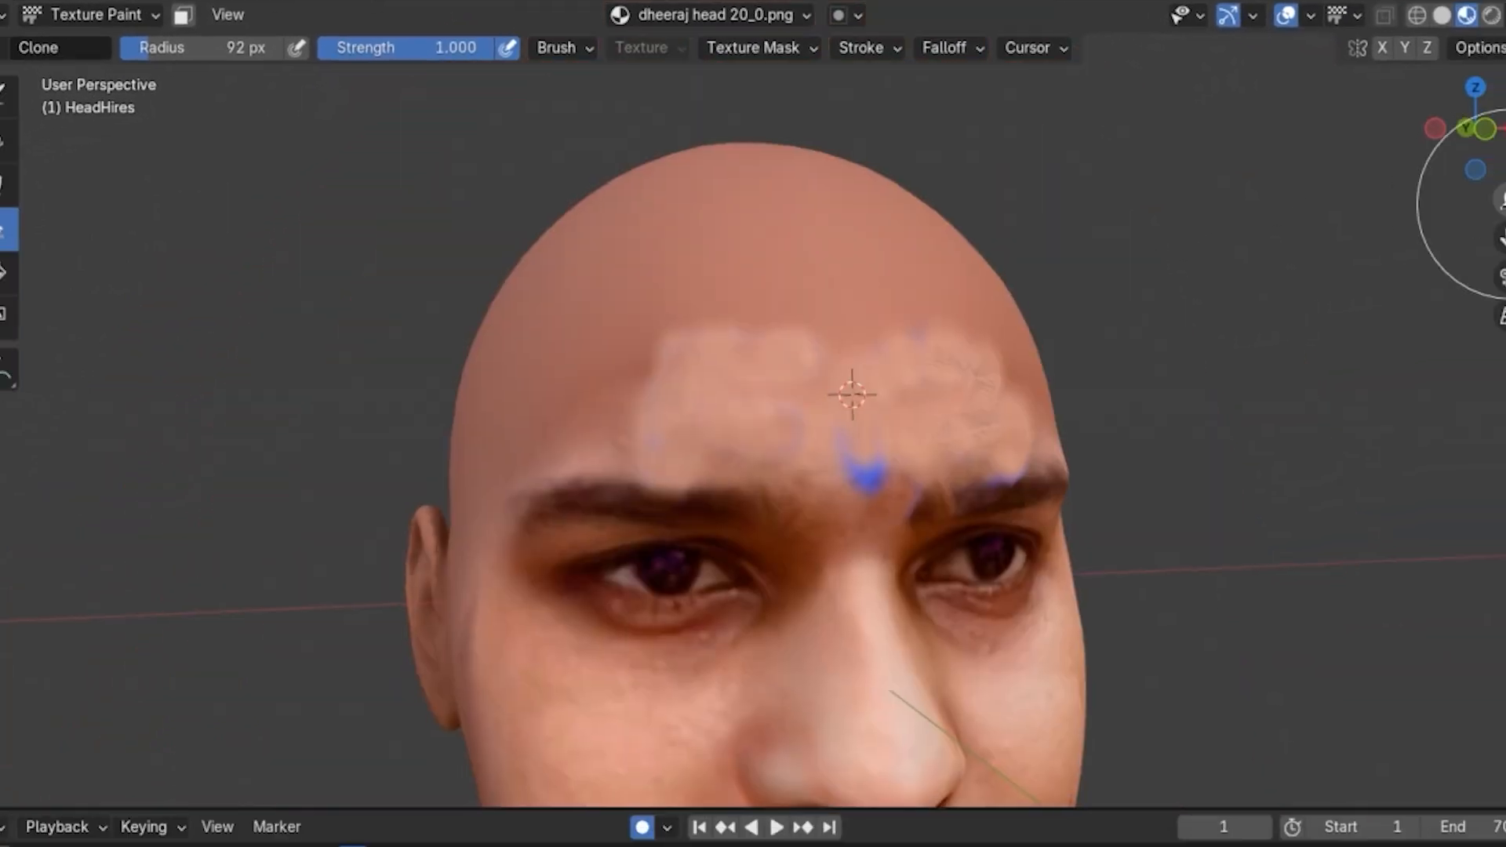
click(751, 606)
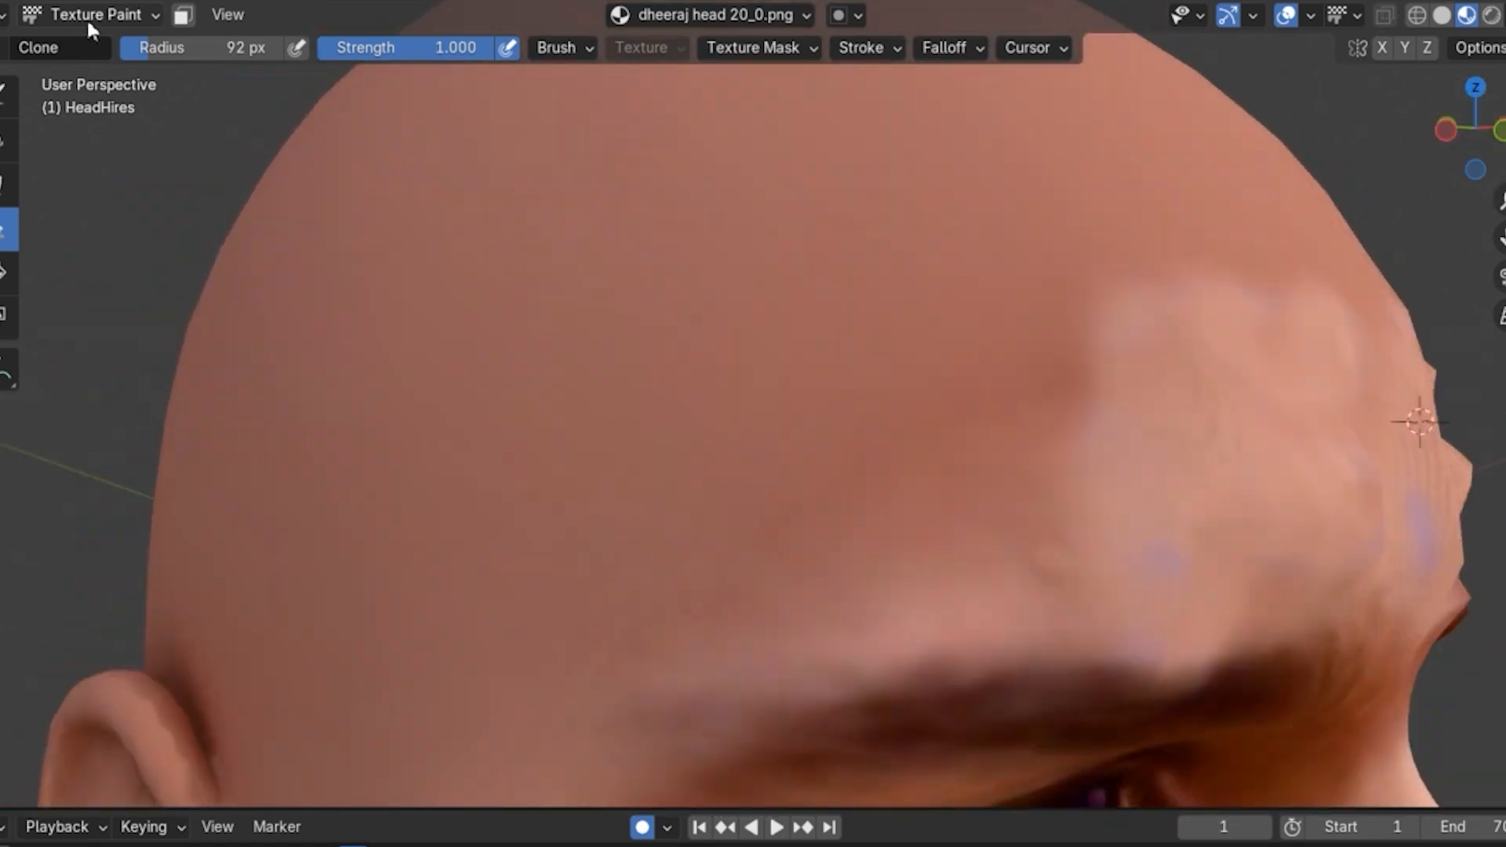
Step: Switch the head to Sculpt Mode and smooth out the bumps on the forehead and brow with the Smooth brush
click(91, 14)
click(102, 98)
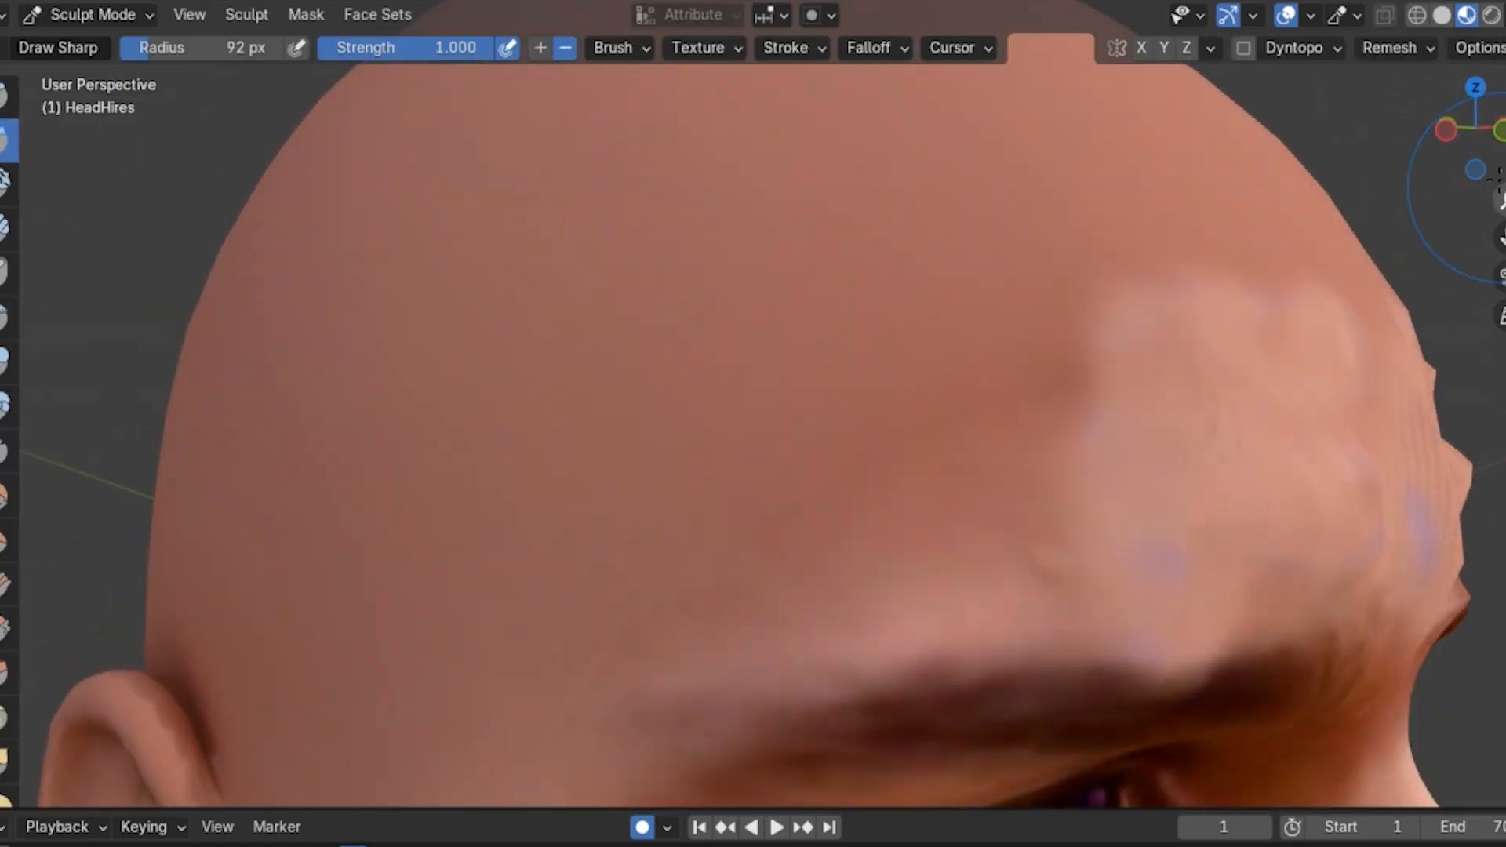
scroll(753, 423, up, 4)
drag(1474, 133, 1132, 422)
drag(1495, 125, 1008, 138)
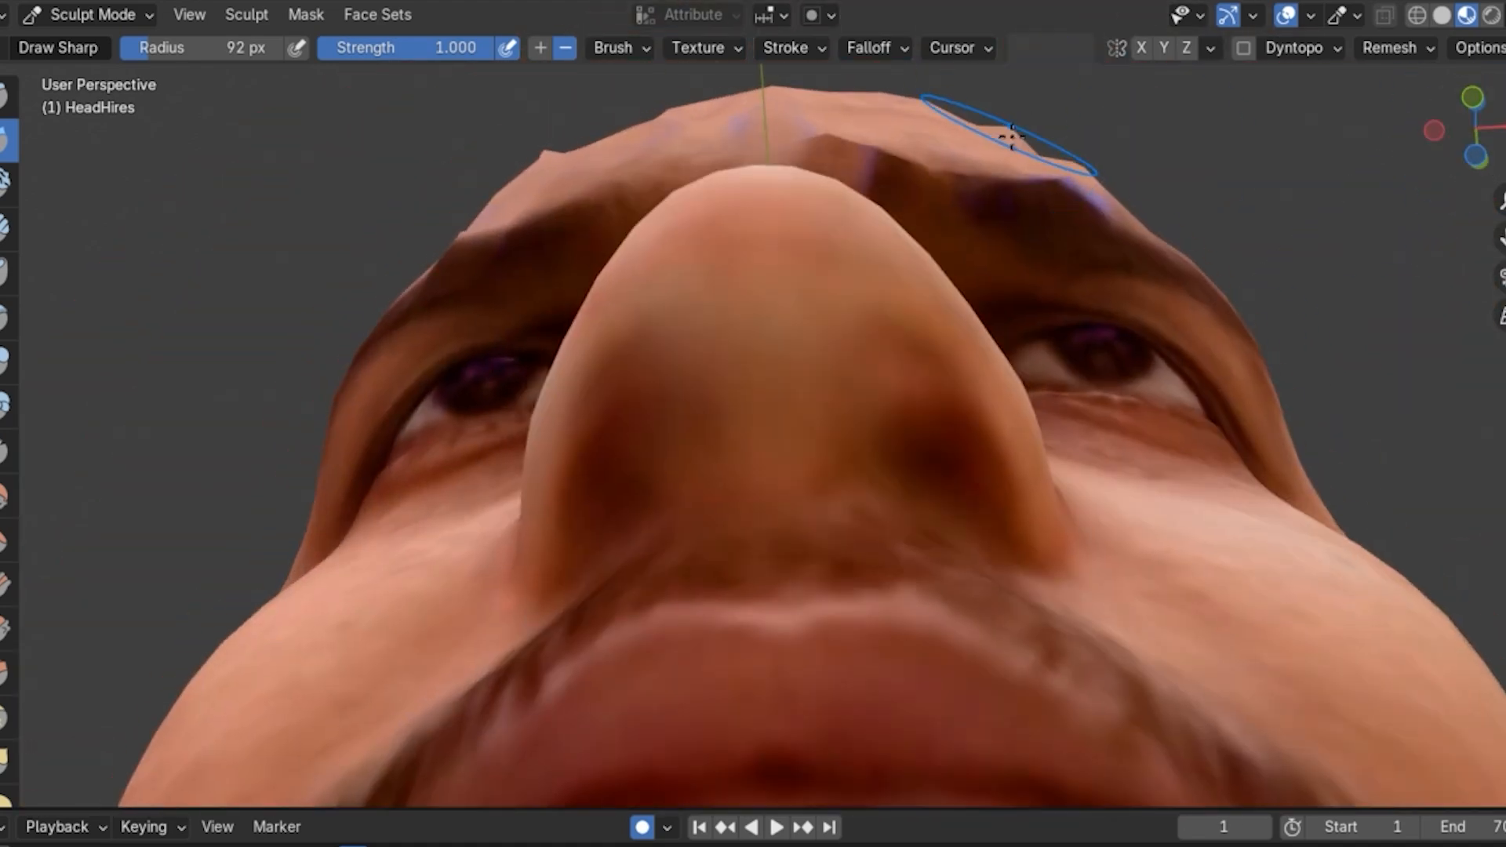
drag(1500, 161, 1466, 141)
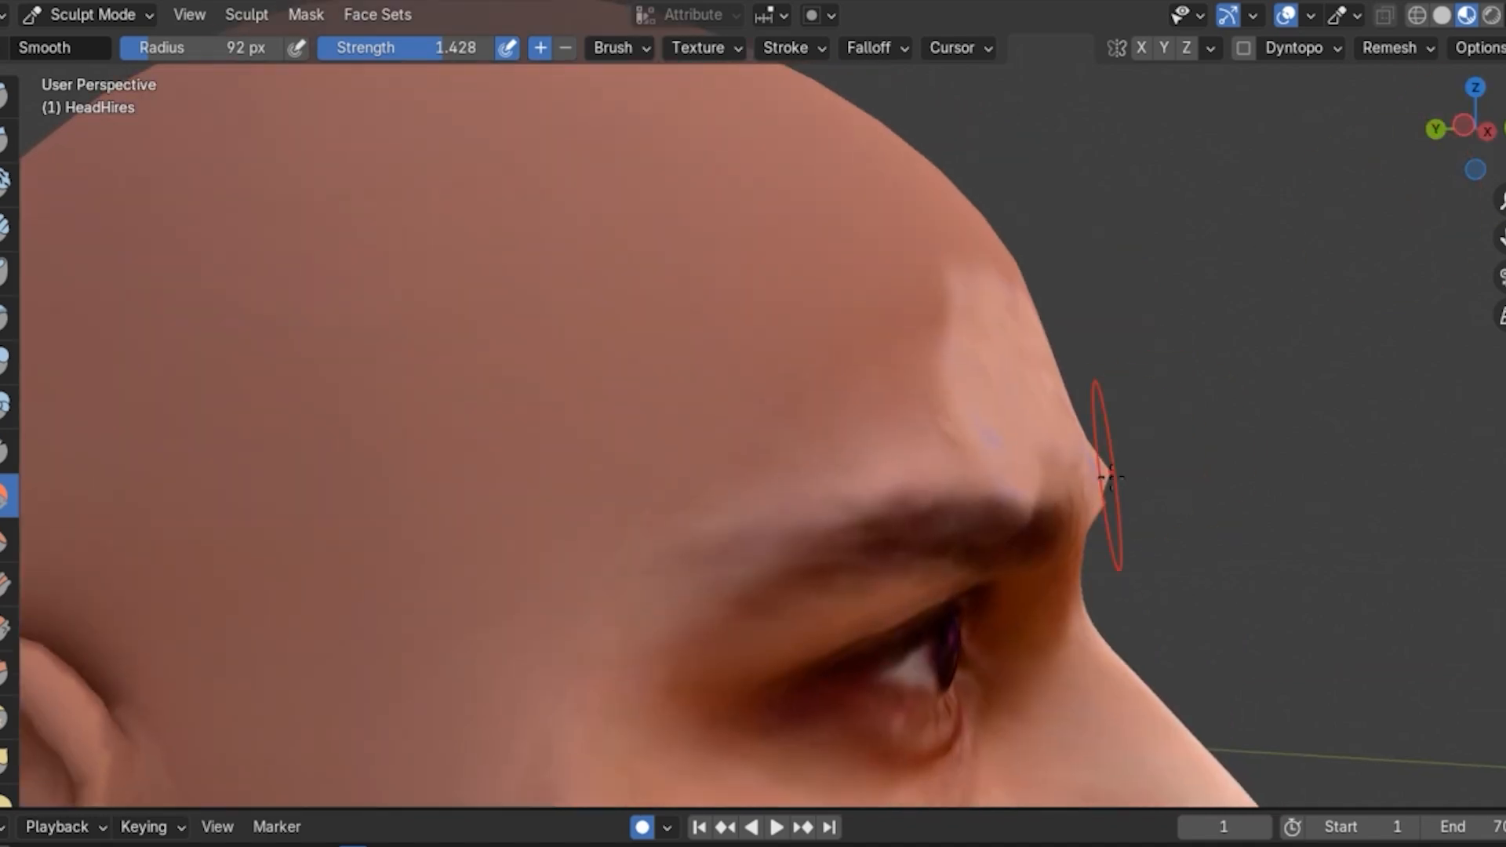
drag(1484, 130, 1176, 132)
drag(338, 393, 354, 440)
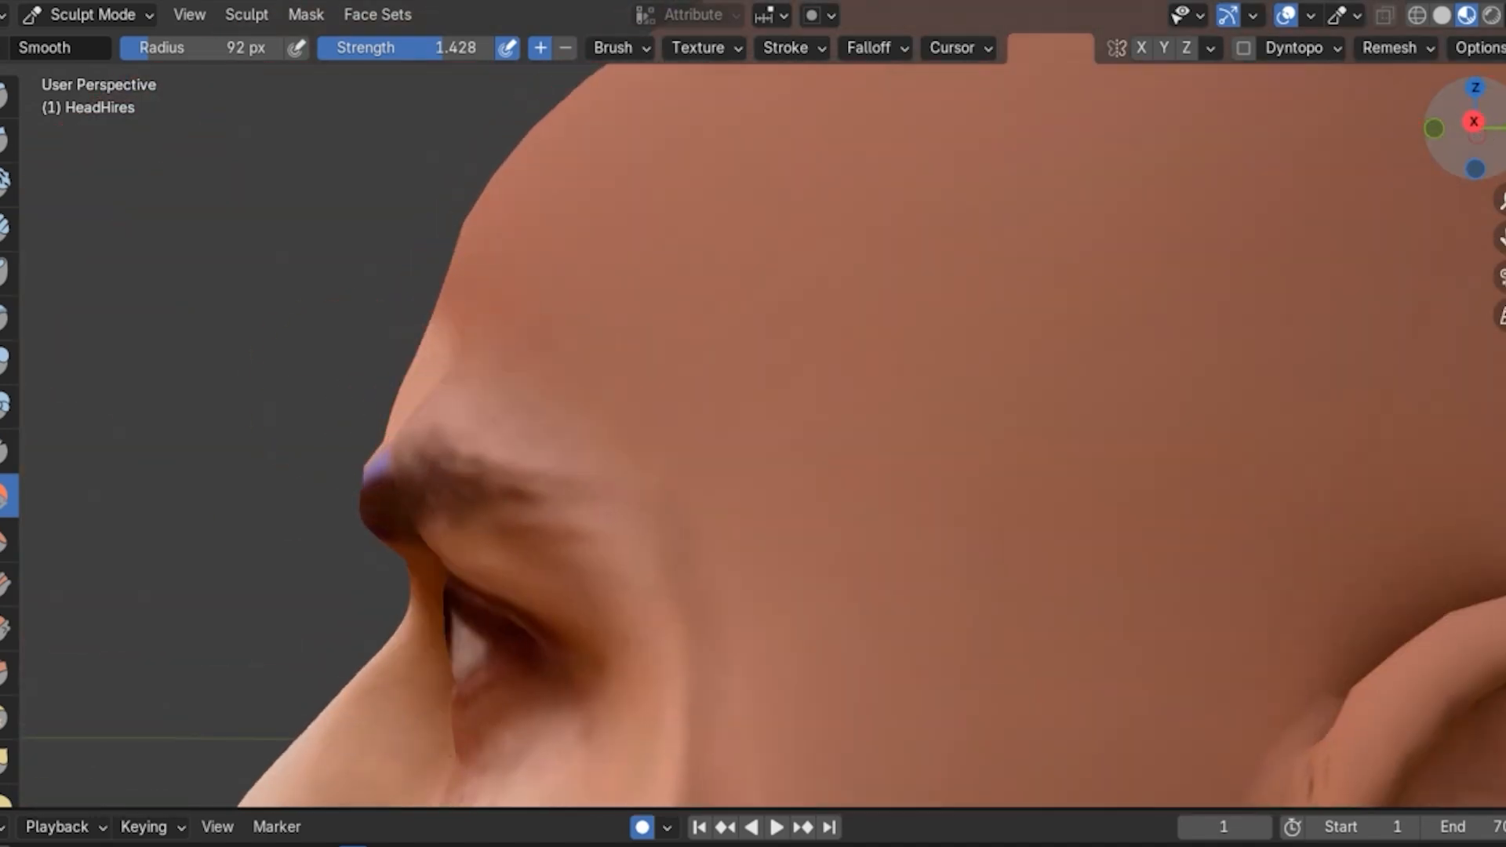
drag(1479, 135, 1502, 137)
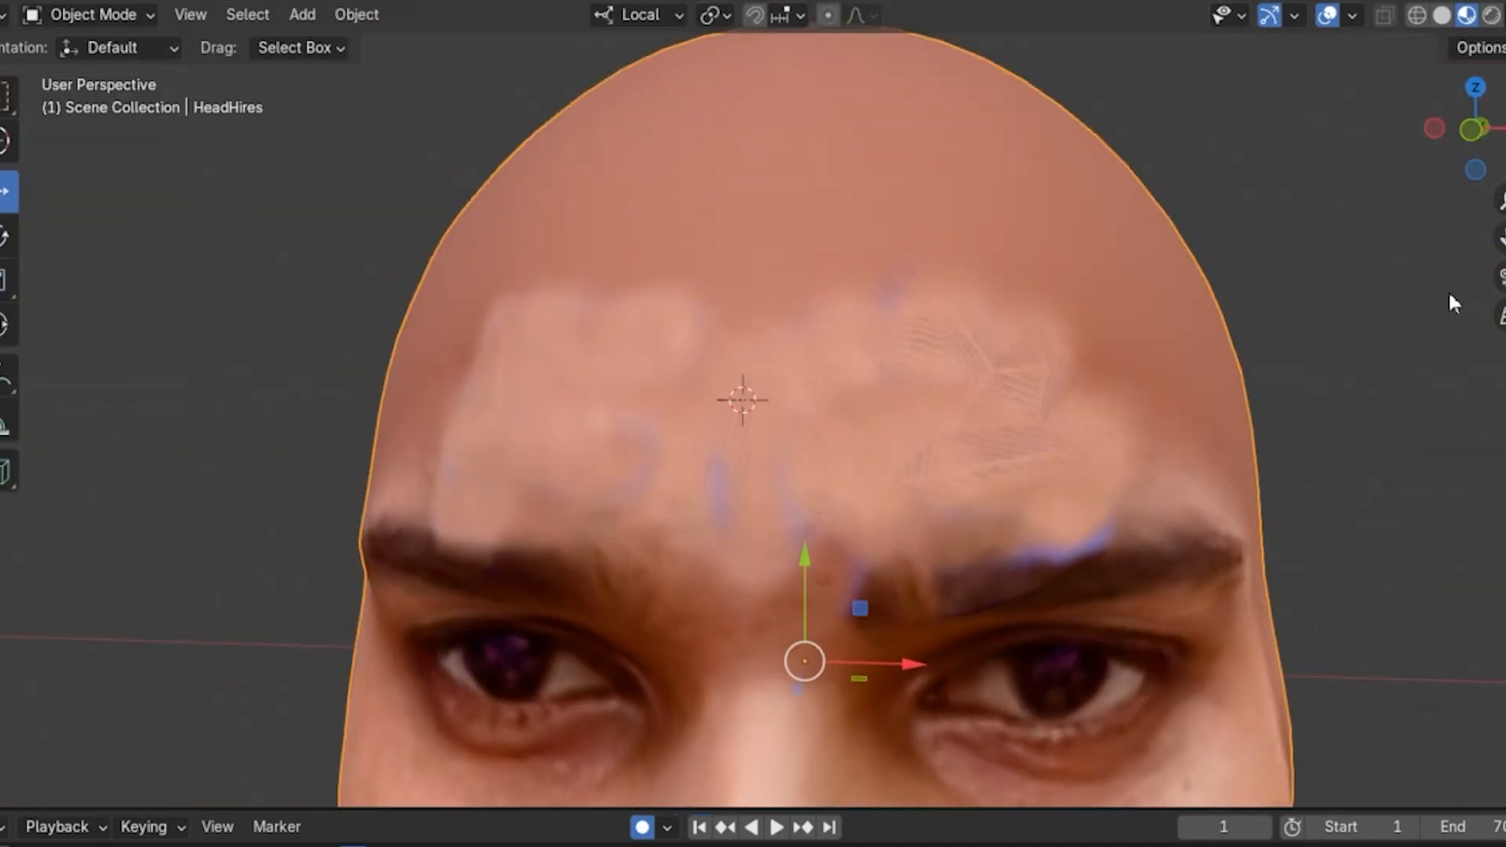
Step: Align the active camera to the current front view of the head
scroll(1243, 225, down, 6)
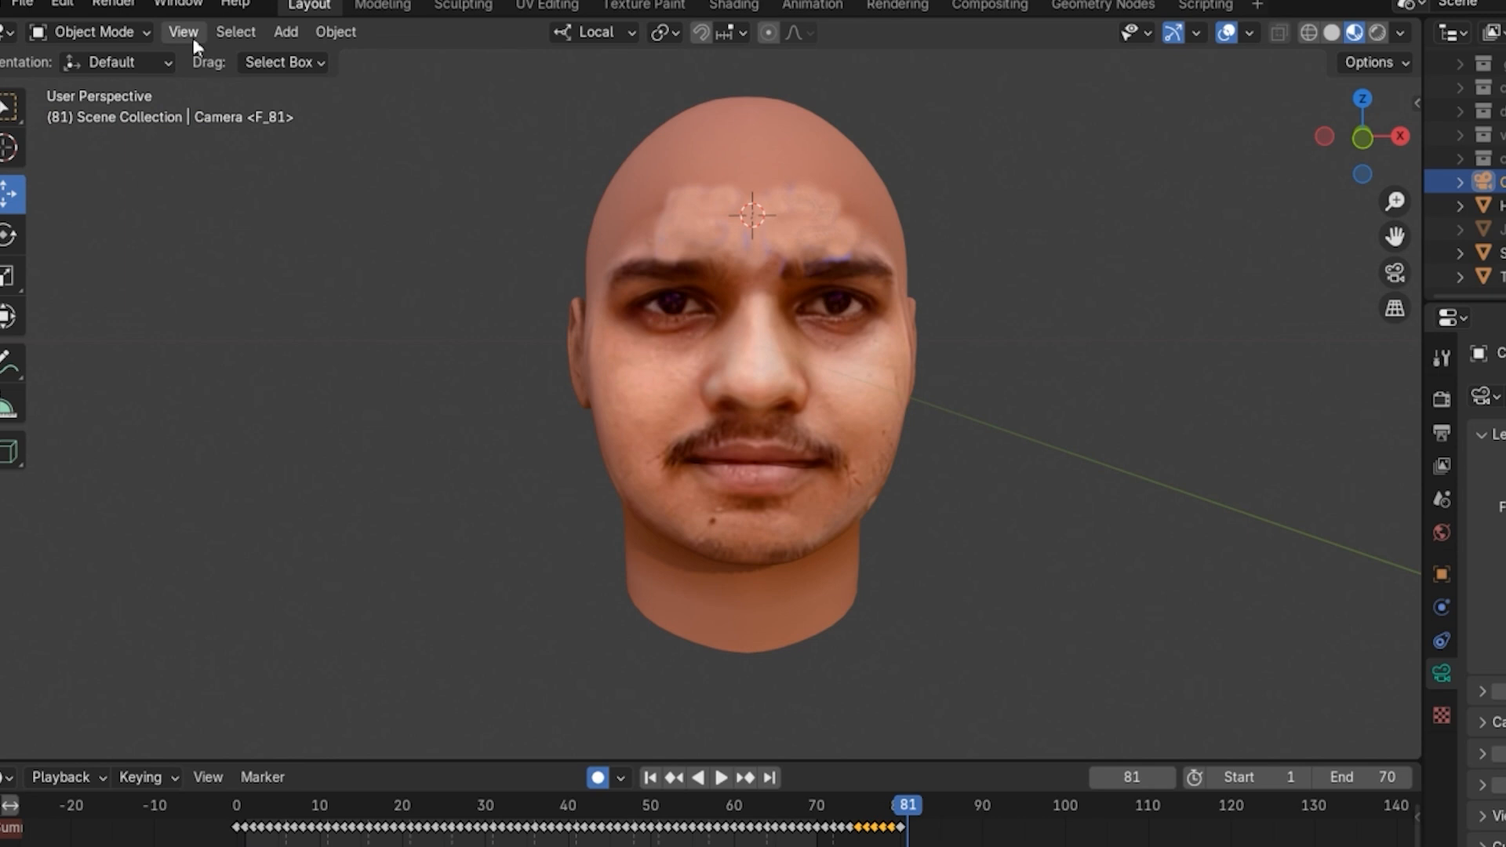
click(193, 38)
mouse_move(283, 389)
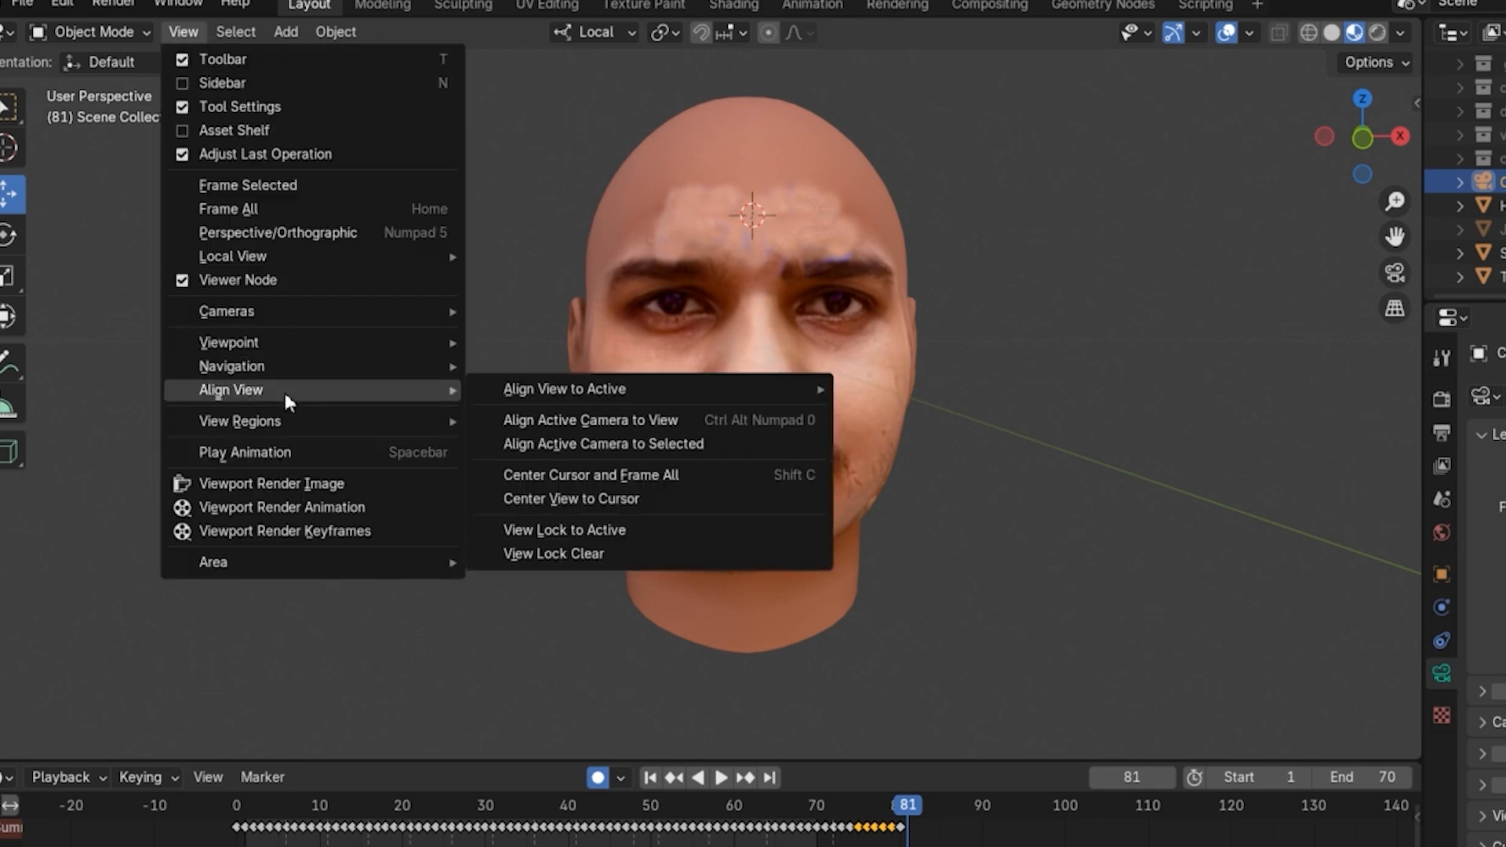
click(553, 421)
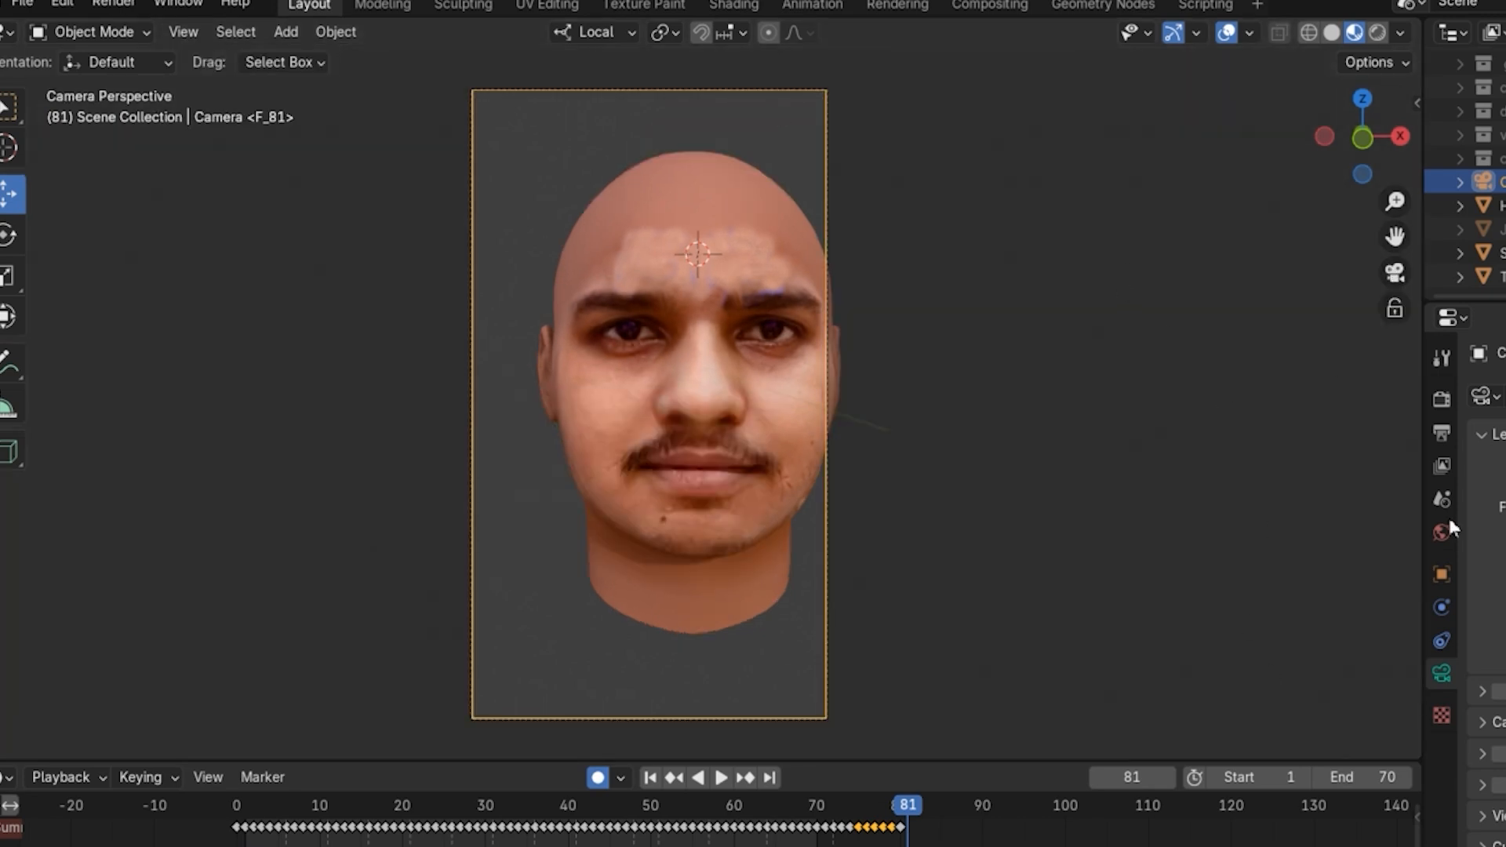
Step: Change the output resolution to a landscape frame and move the camera so the head sits centred in it
click(1442, 433)
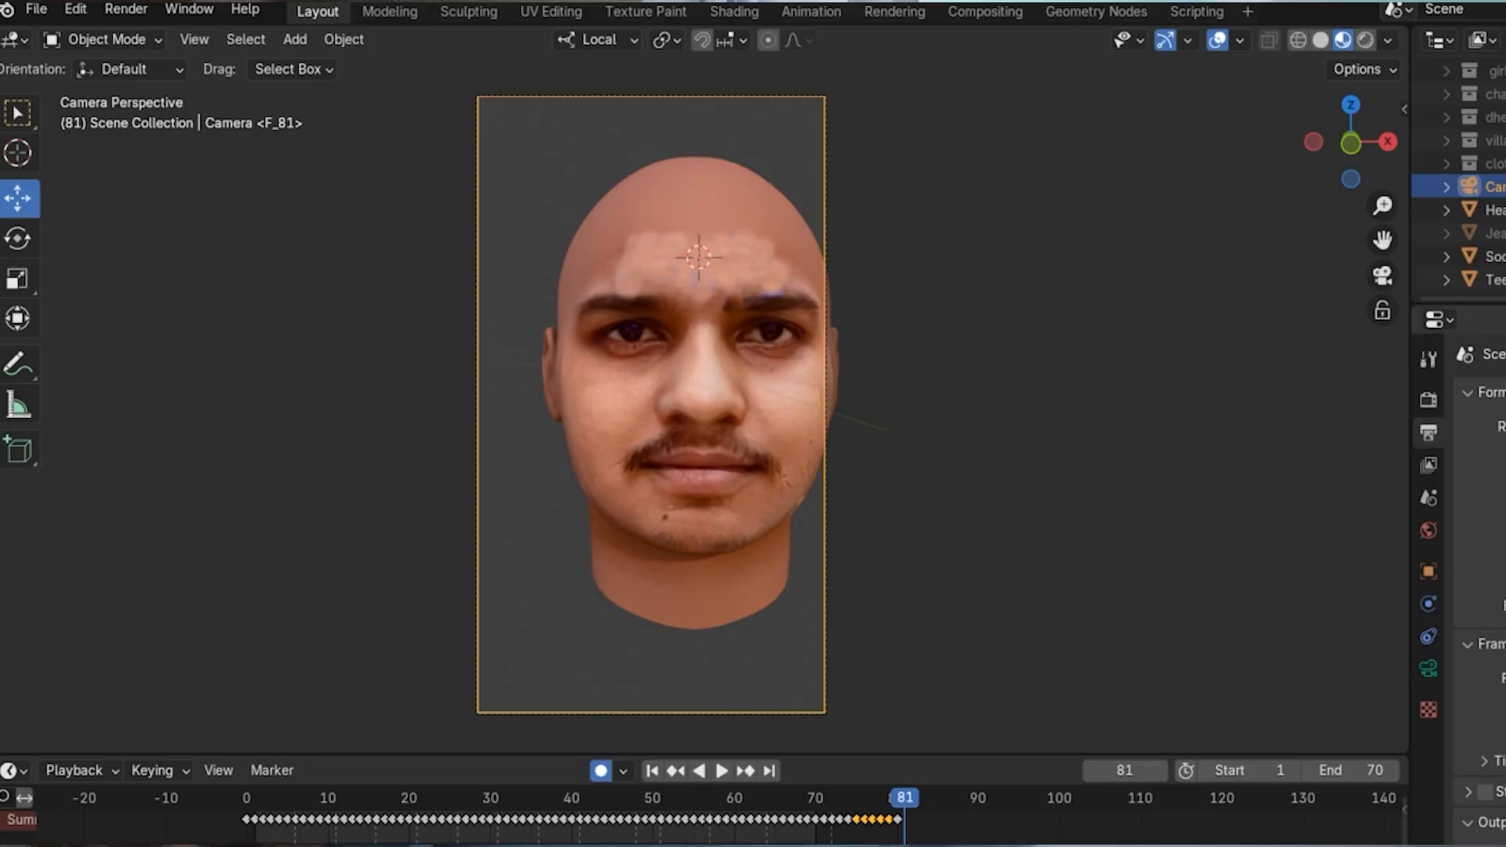
key(Return)
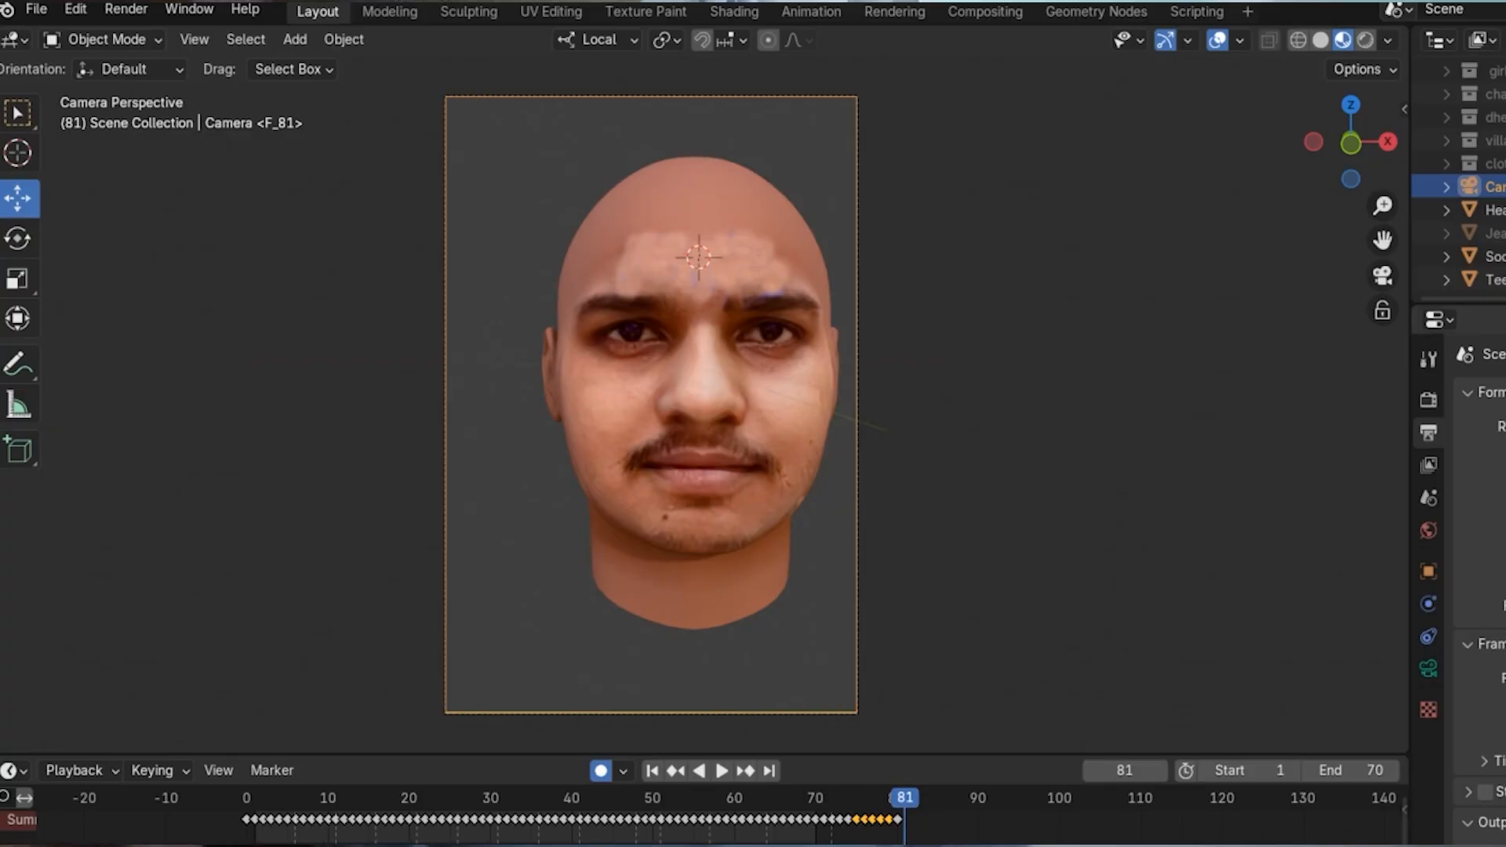
key(Return)
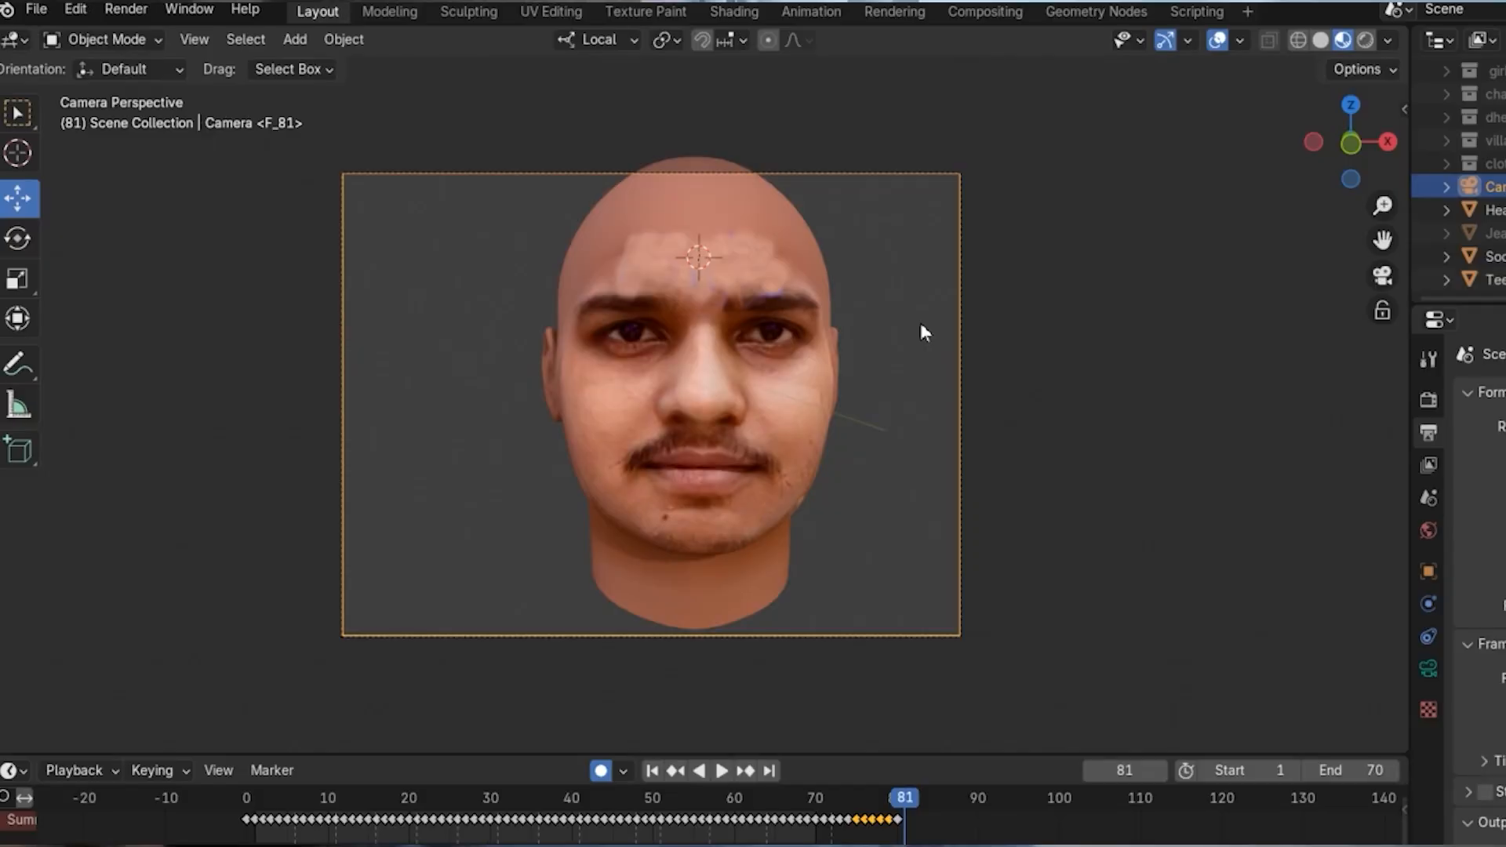
key(g)
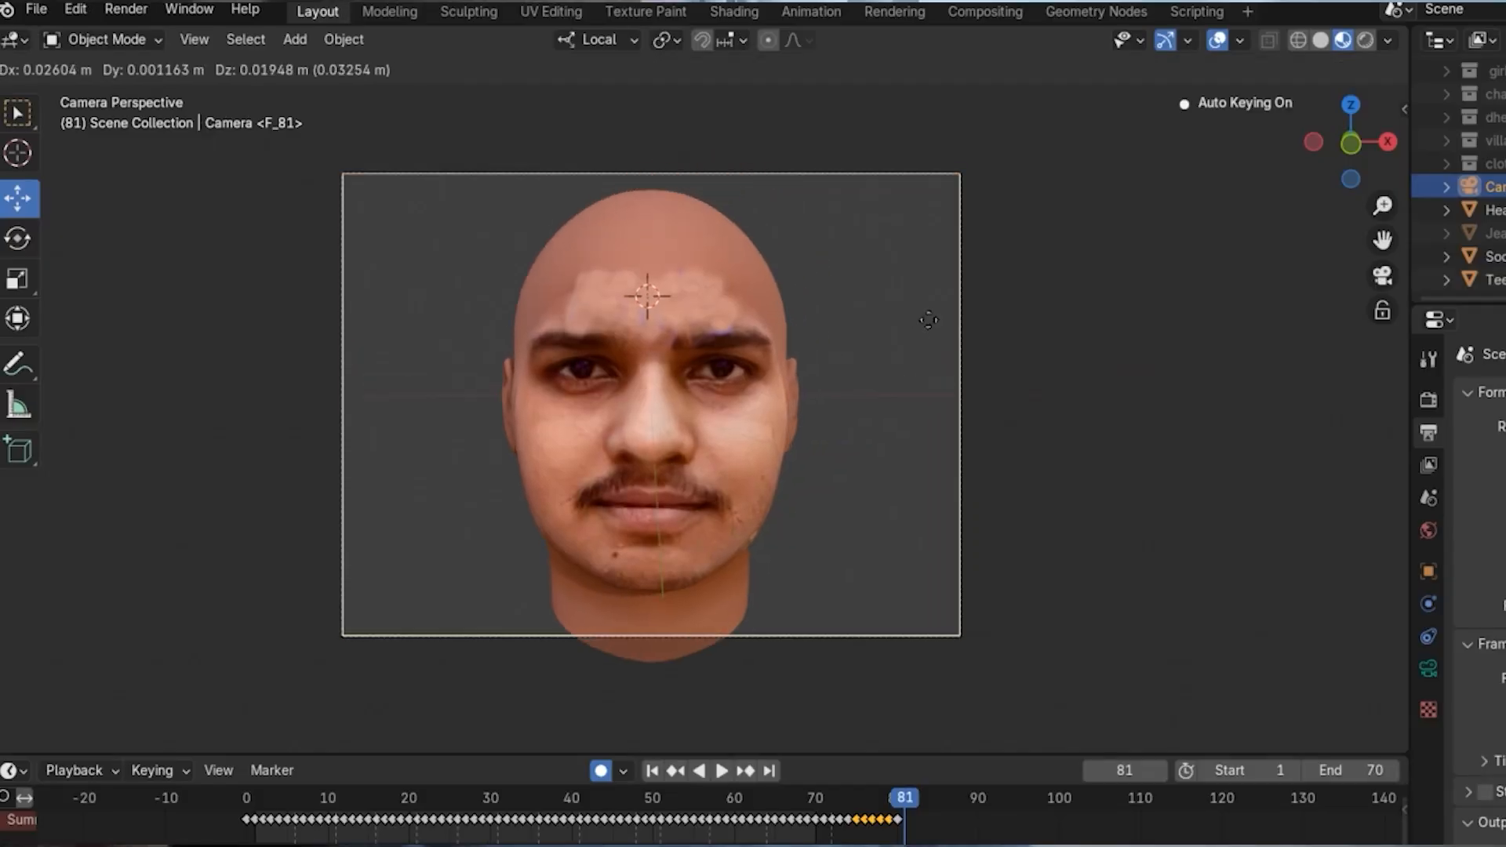
click(923, 316)
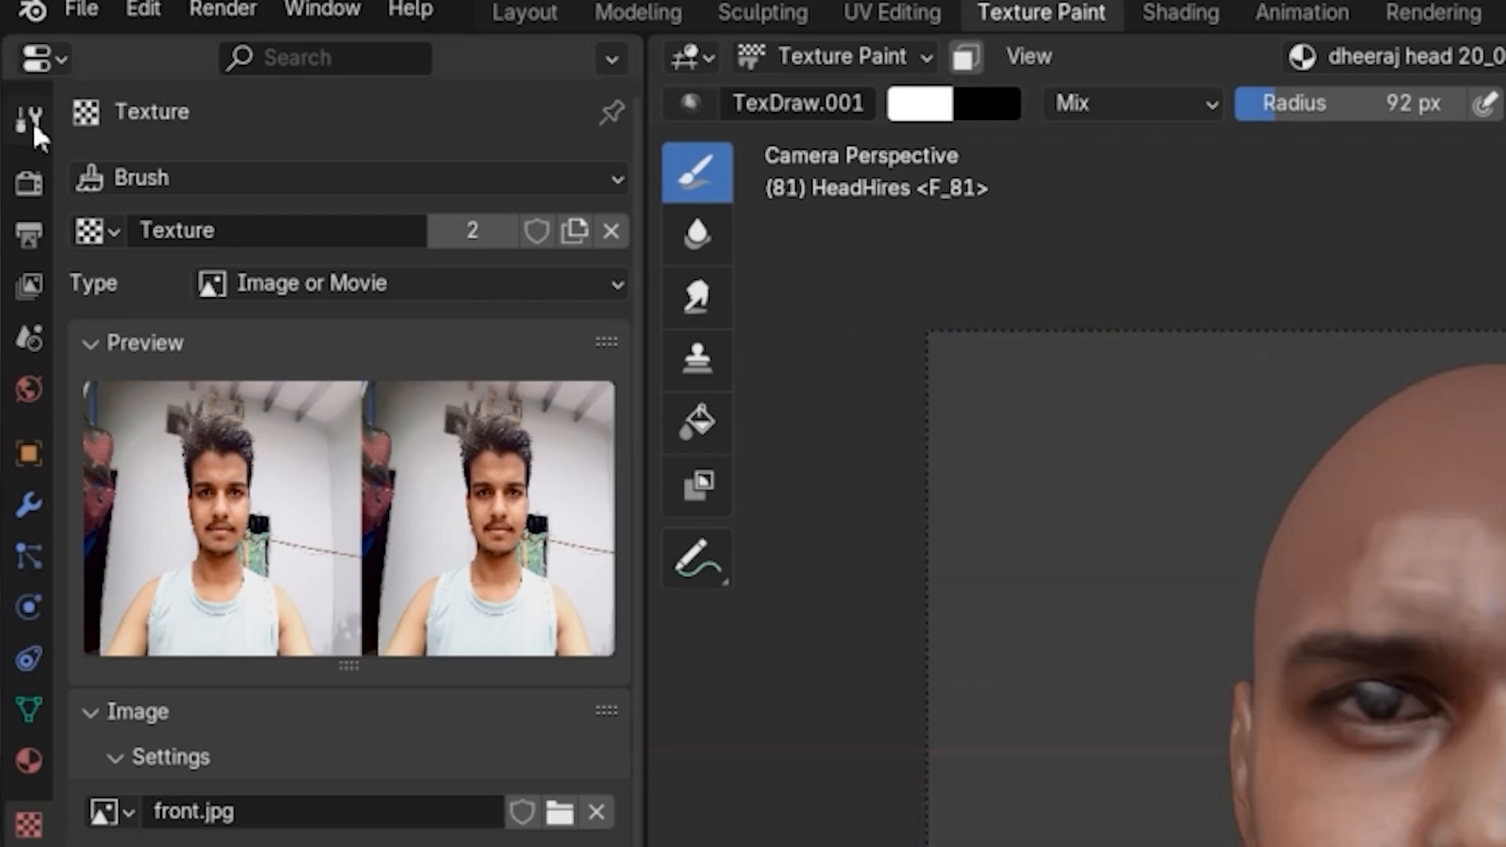
Step: Reposition and enlarge the front photo's stencil overlay so that it covers the camera frame
click(31, 120)
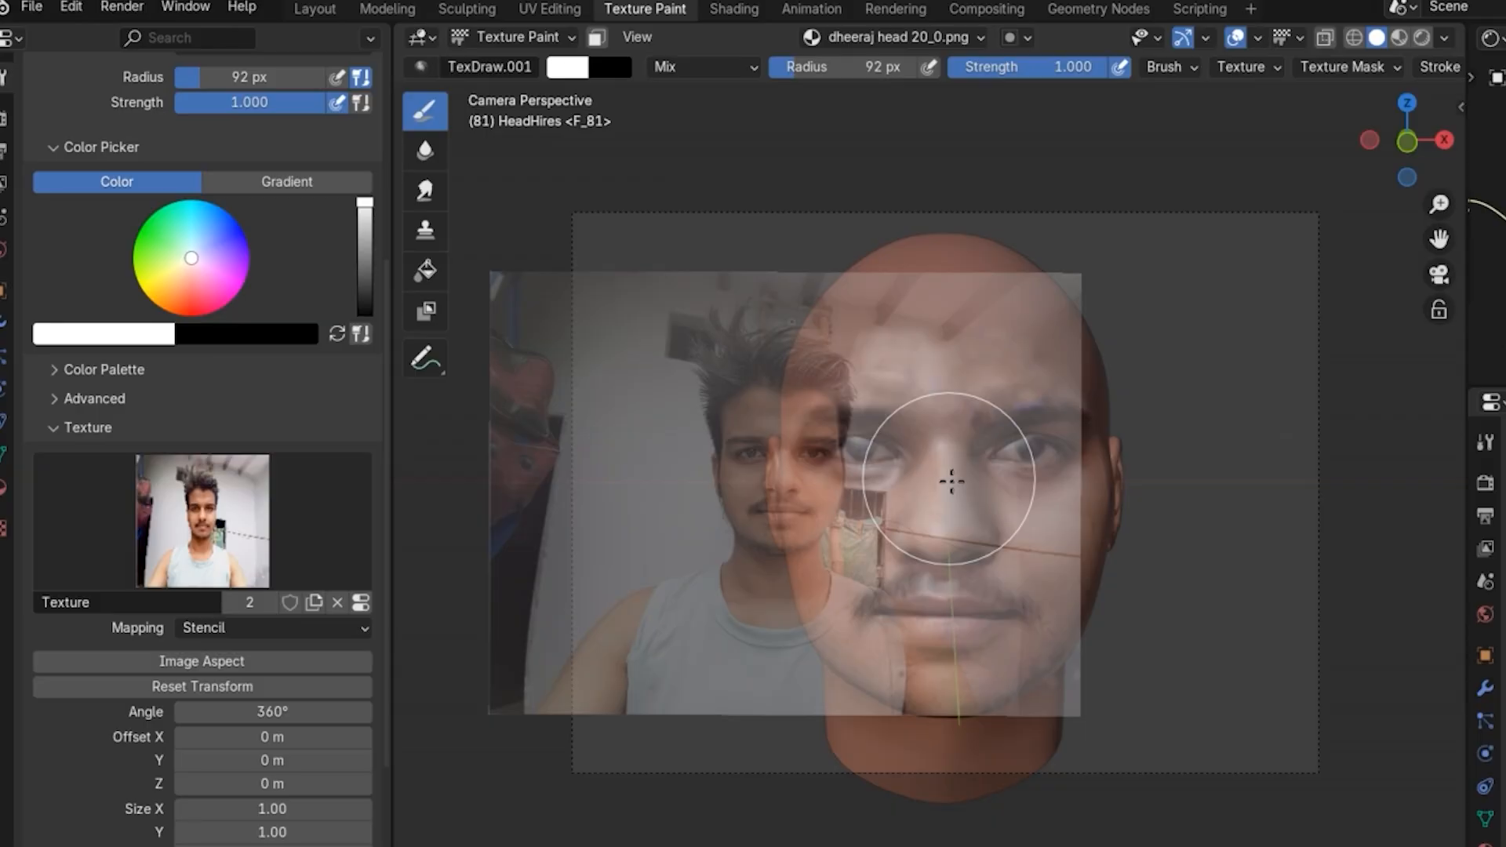
shift+right_drag(951, 481, 1121, 451)
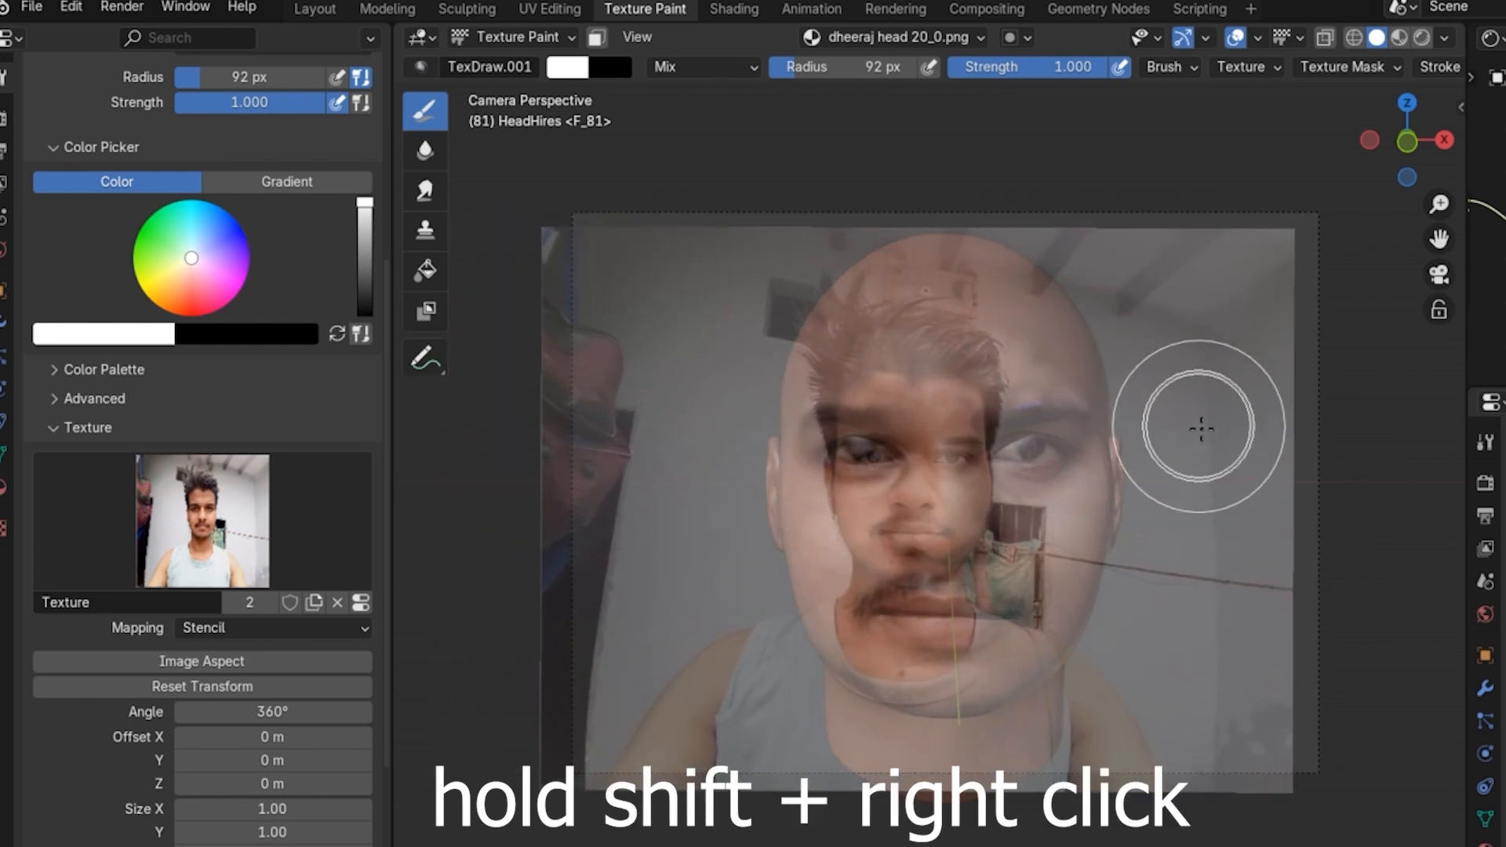
right_drag(1201, 429, 1231, 413)
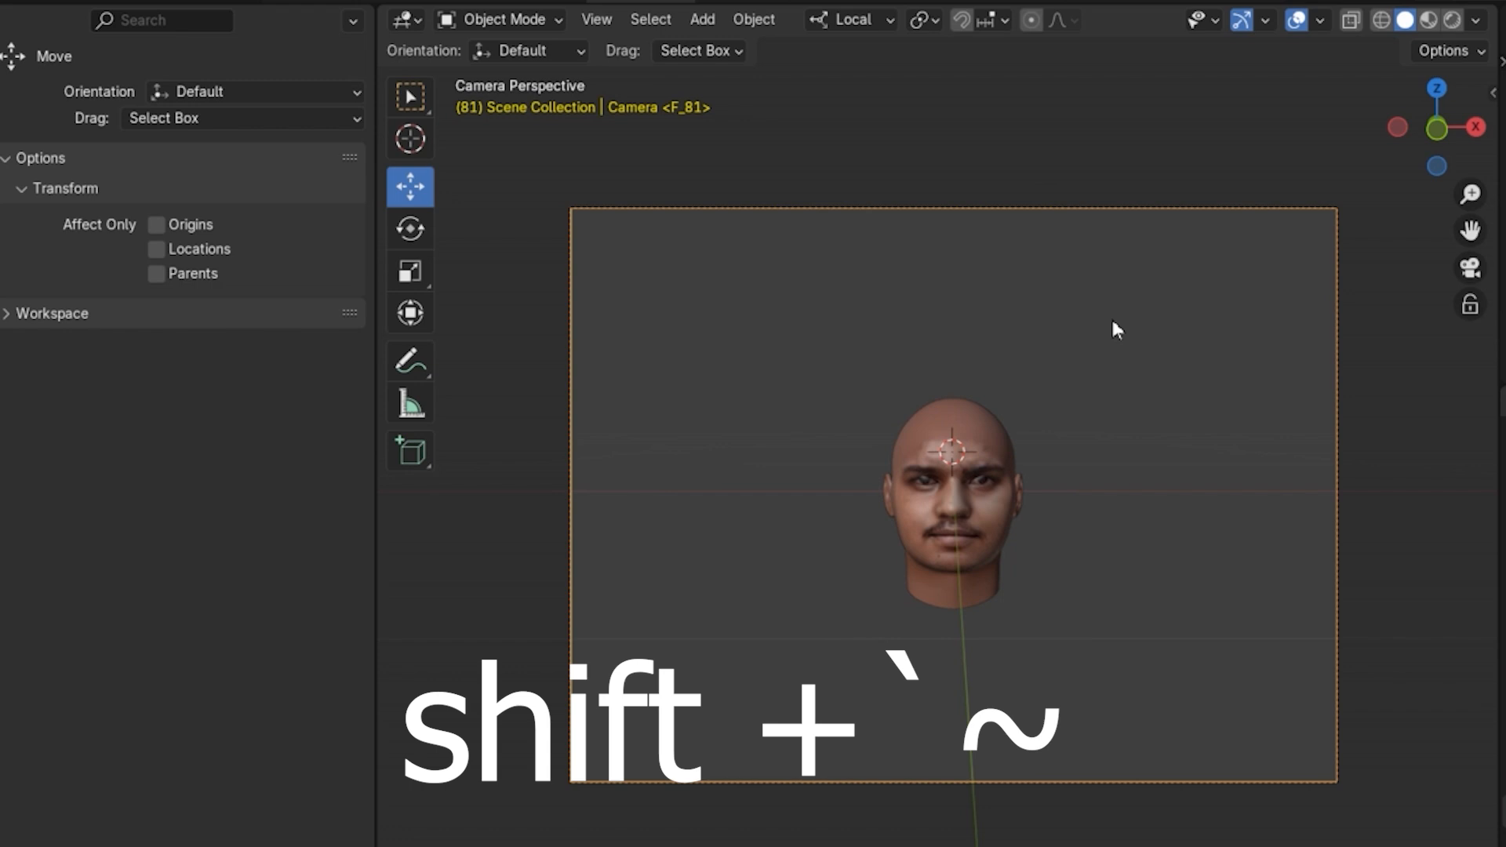
Step: Reposition the camera so the head matches the size and position of the face in the front photo
click(1112, 318)
key(g)
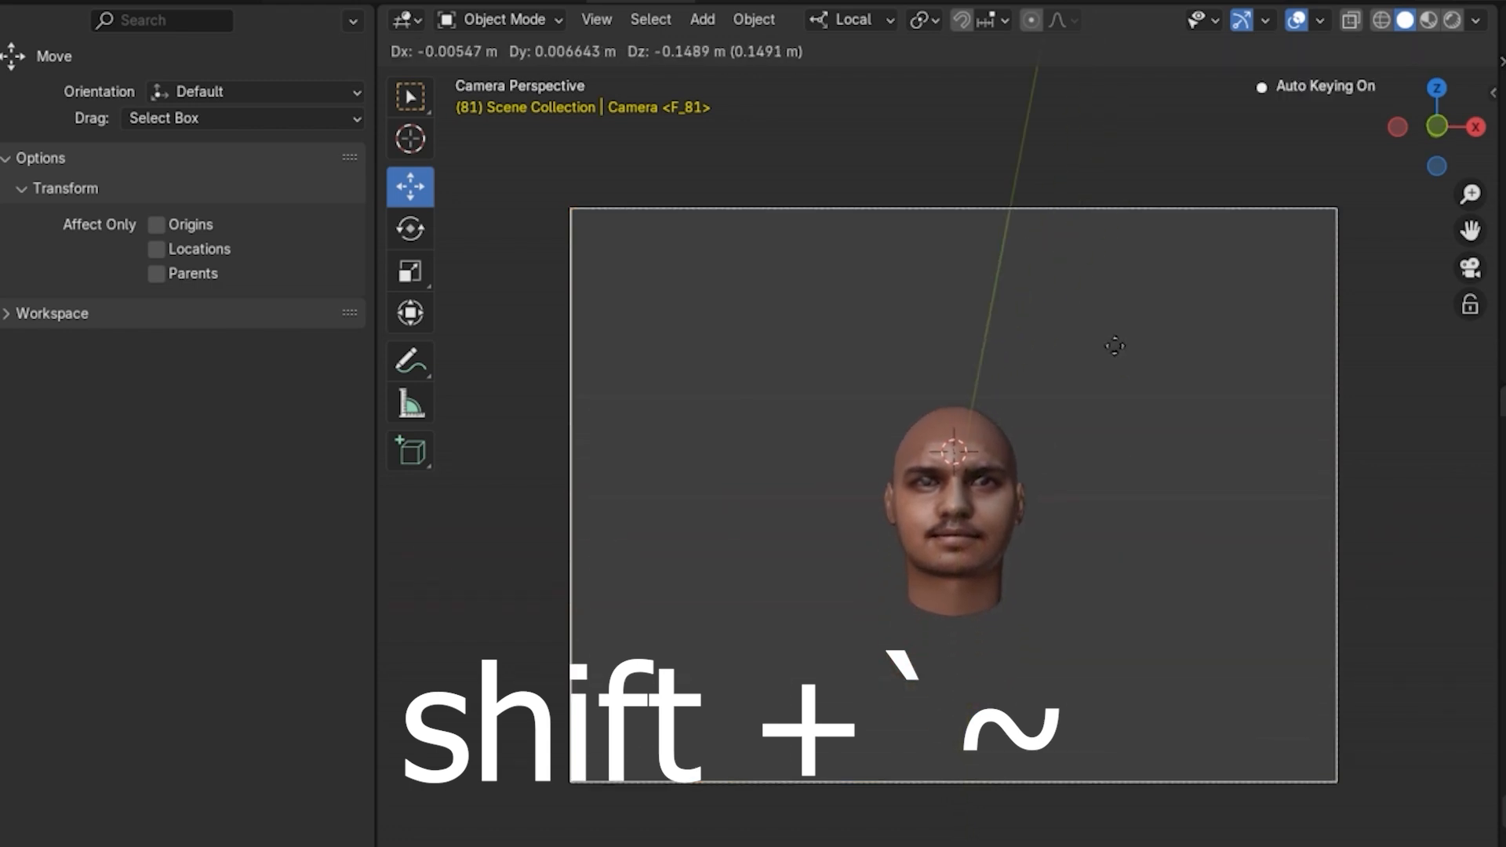
click(1117, 339)
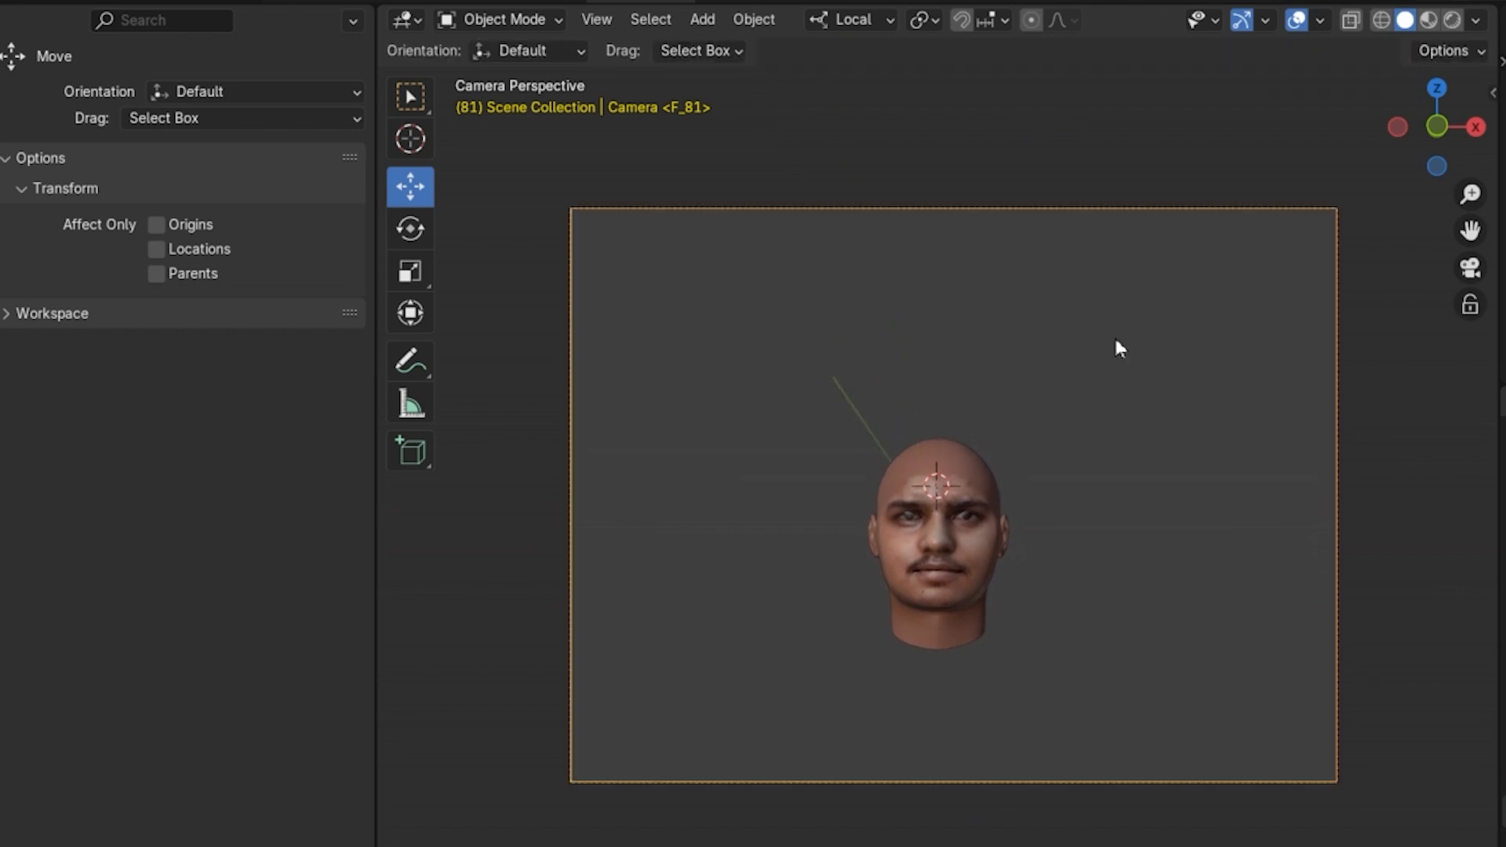
click(1116, 339)
key(g)
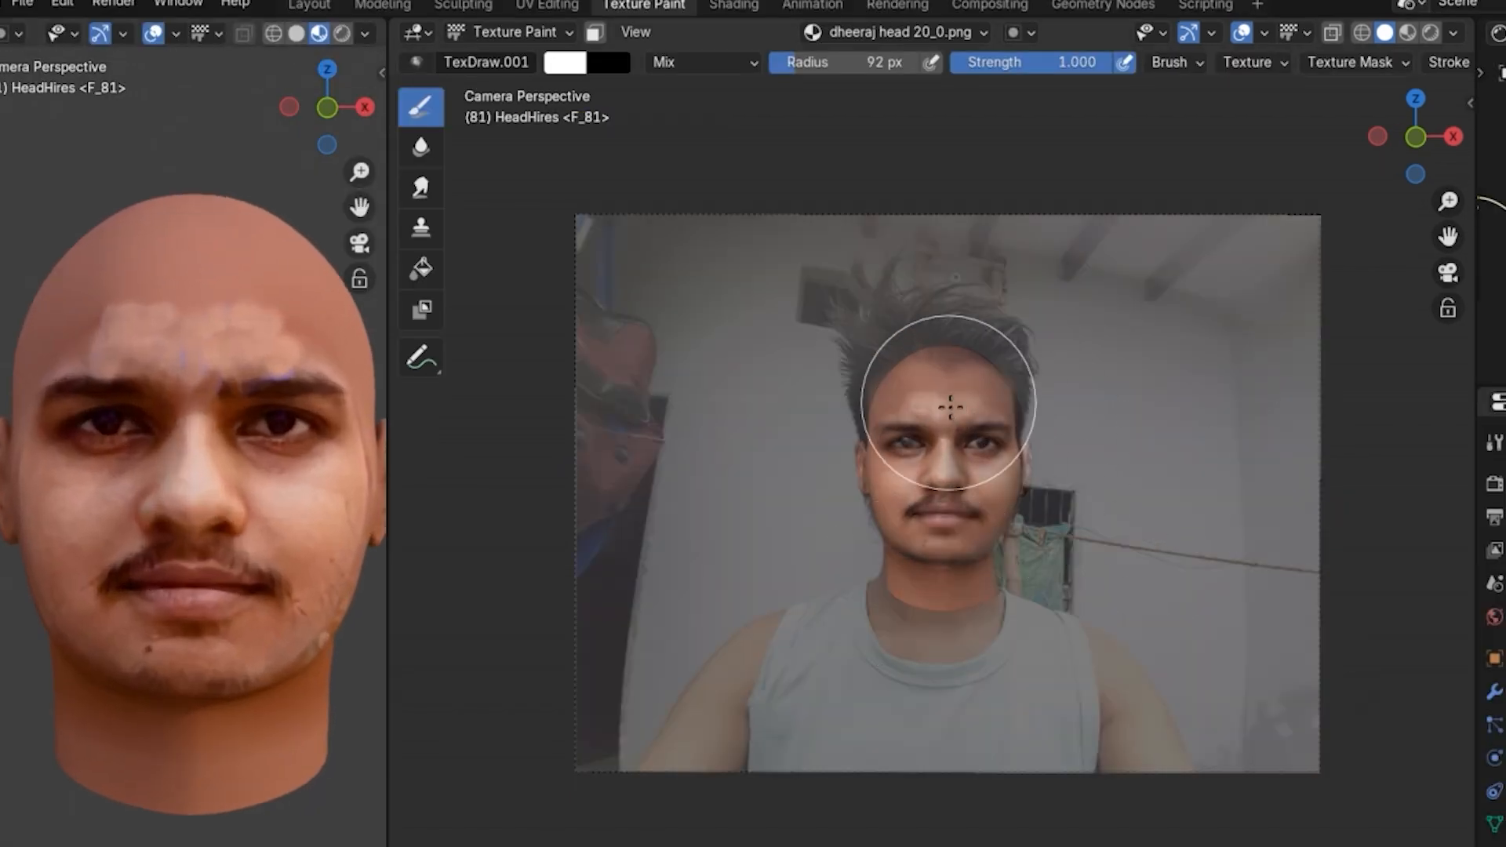
Step: Paint the front and both side-profile photos onto the matching sides of the head through the stencil
click(927, 391)
drag(980, 396, 985, 390)
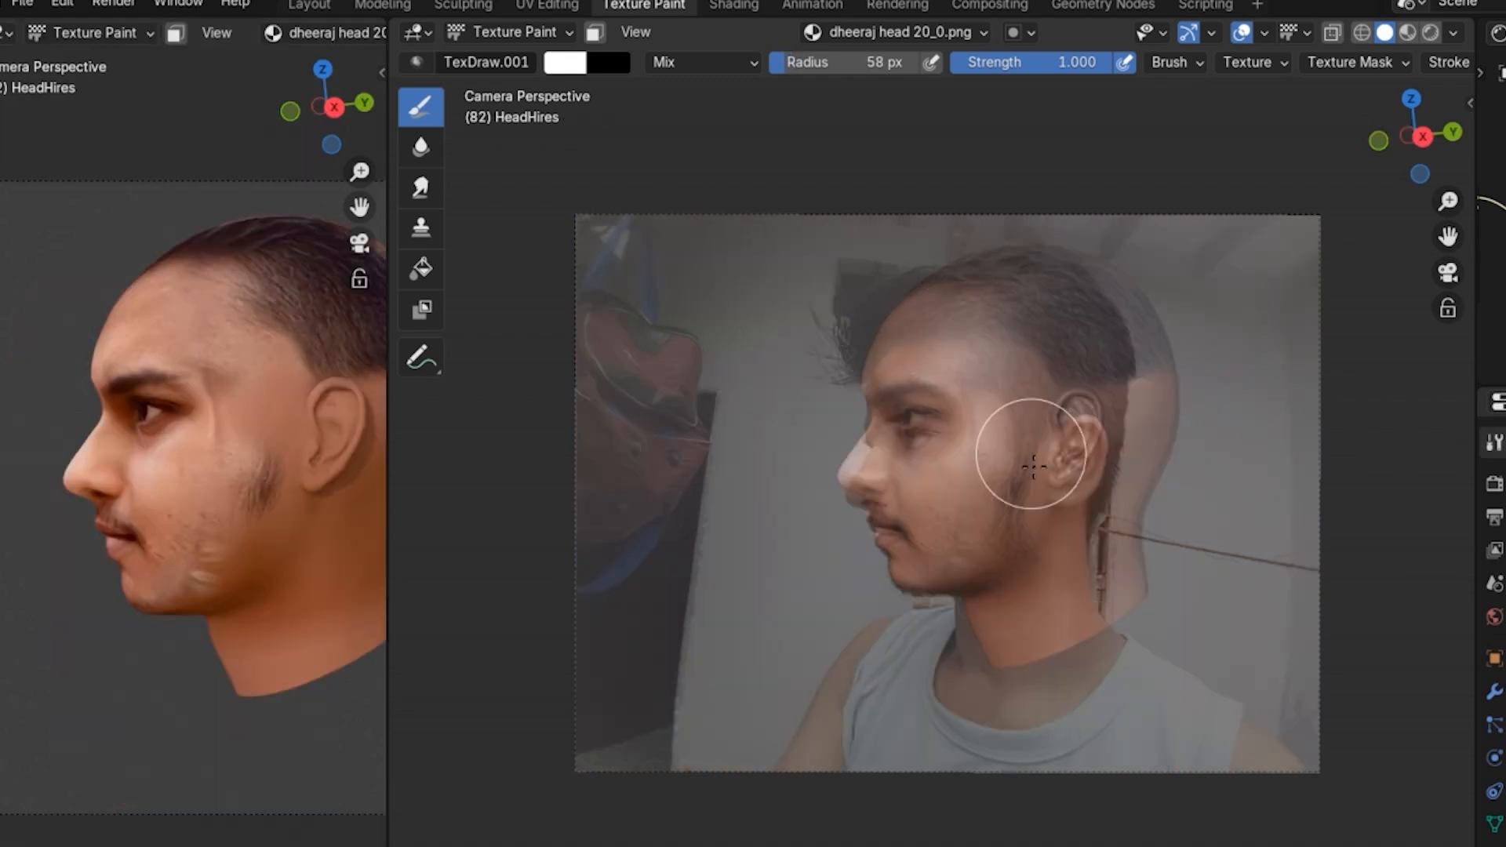
click(1022, 432)
drag(1014, 515, 976, 515)
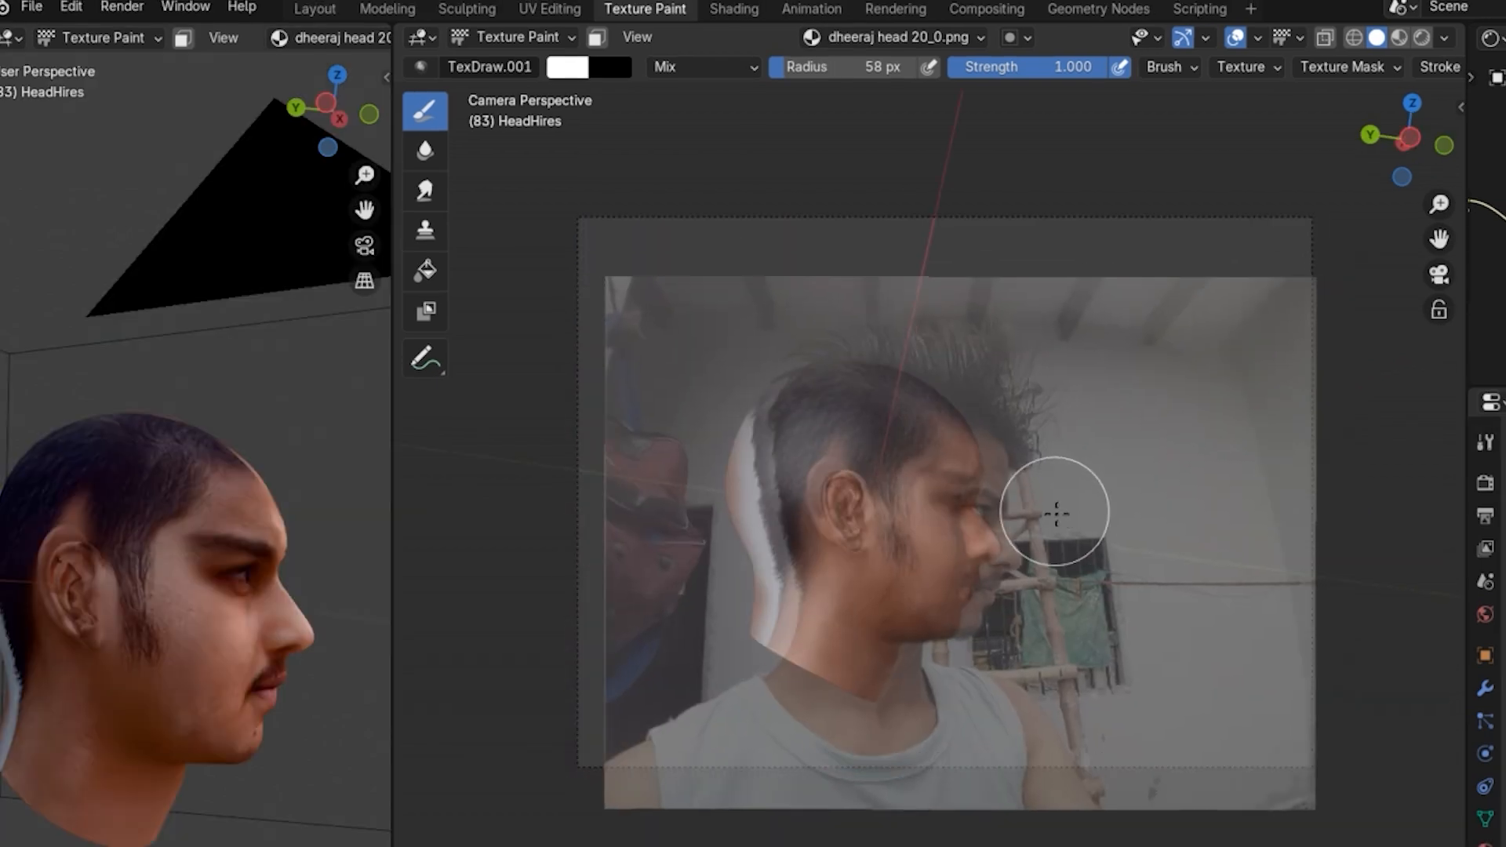
click(850, 538)
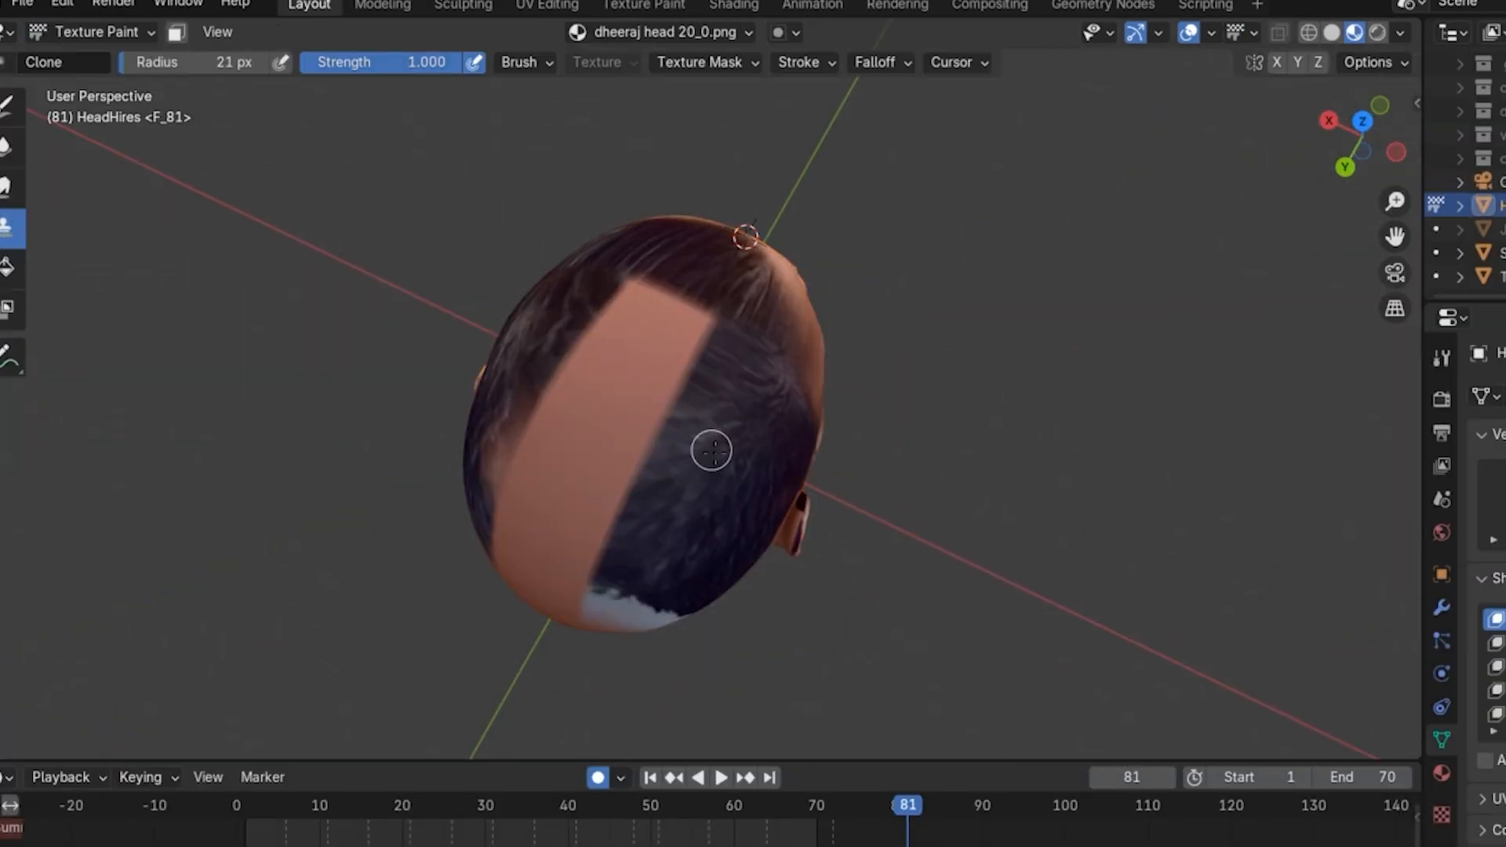
Step: Resize the clone brush and clone hair texture over the bare skin strip on the top and back of the head
key(f)
middle_drag(745, 466, 1295, 210)
mouse_move(1296, 210)
mouse_down()
mouse_move(605, 206)
mouse_move(675, 477)
mouse_up()
drag(1362, 137, 1459, 139)
drag(797, 286, 727, 476)
drag(1362, 137, 1400, 139)
mouse_move(1395, 202)
mouse_down()
mouse_move(1402, 190)
mouse_move(1400, 216)
mouse_up()
drag(1362, 137, 1321, 138)
drag(1395, 201, 1395, 255)
drag(1362, 137, 1207, 138)
drag(729, 524, 668, 574)
Step: Smear the hair texture over the remaining seams and light patches on the scalp
click(7, 188)
drag(605, 514, 694, 586)
mouse_move(1362, 138)
mouse_down()
mouse_move(1278, 137)
mouse_move(1294, 134)
mouse_up()
drag(1395, 201, 1395, 161)
drag(591, 548, 558, 448)
drag(1395, 236, 1498, 345)
drag(1395, 202, 1395, 130)
drag(585, 431, 511, 316)
drag(701, 282, 668, 535)
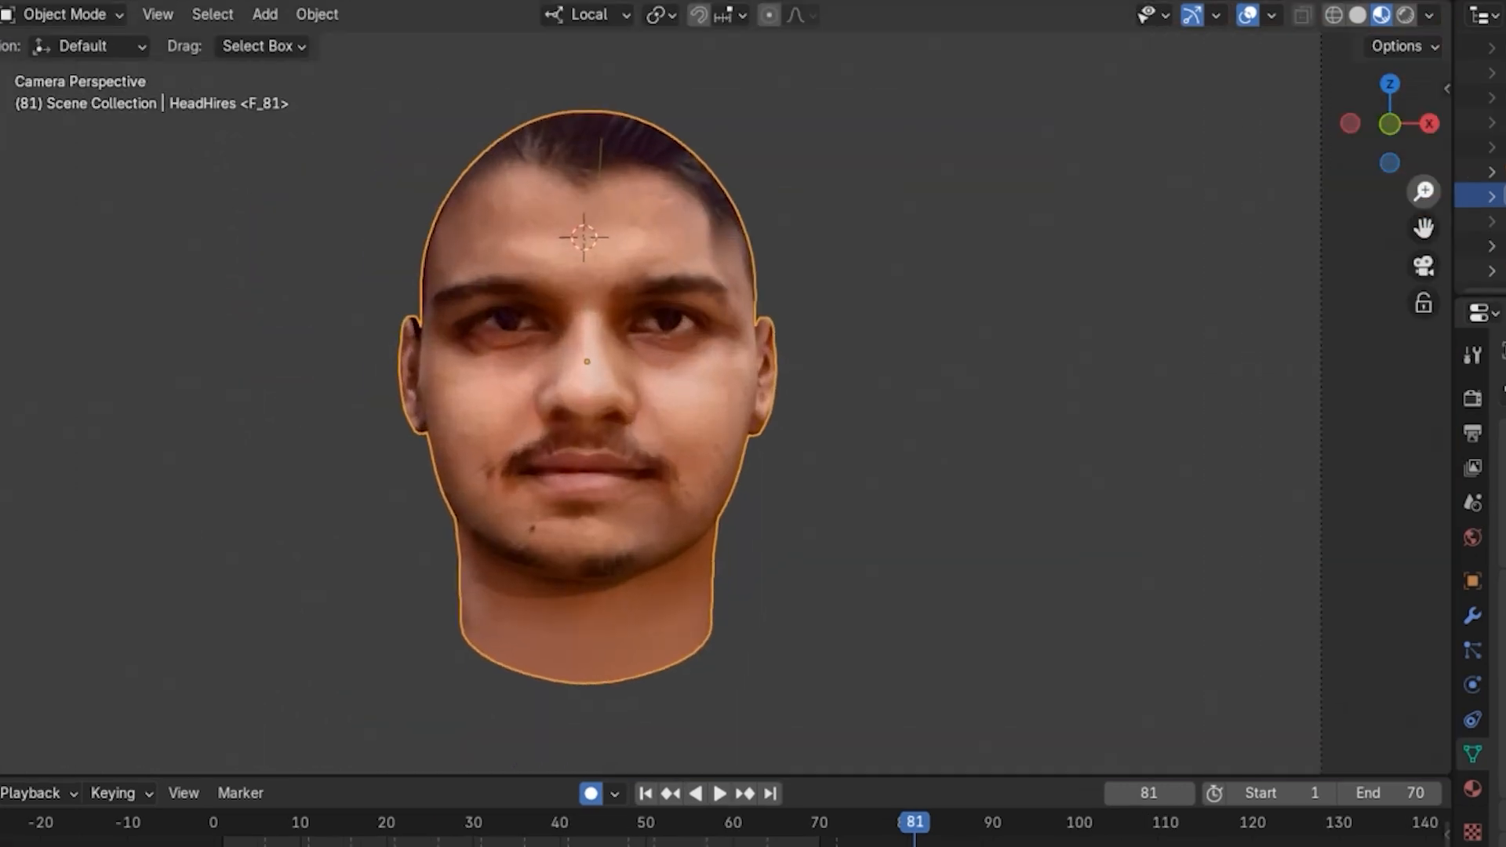
Step: Adjust the value of a facial shape key on the HeadHires mesh in the camera view
drag(1425, 191, 1432, 205)
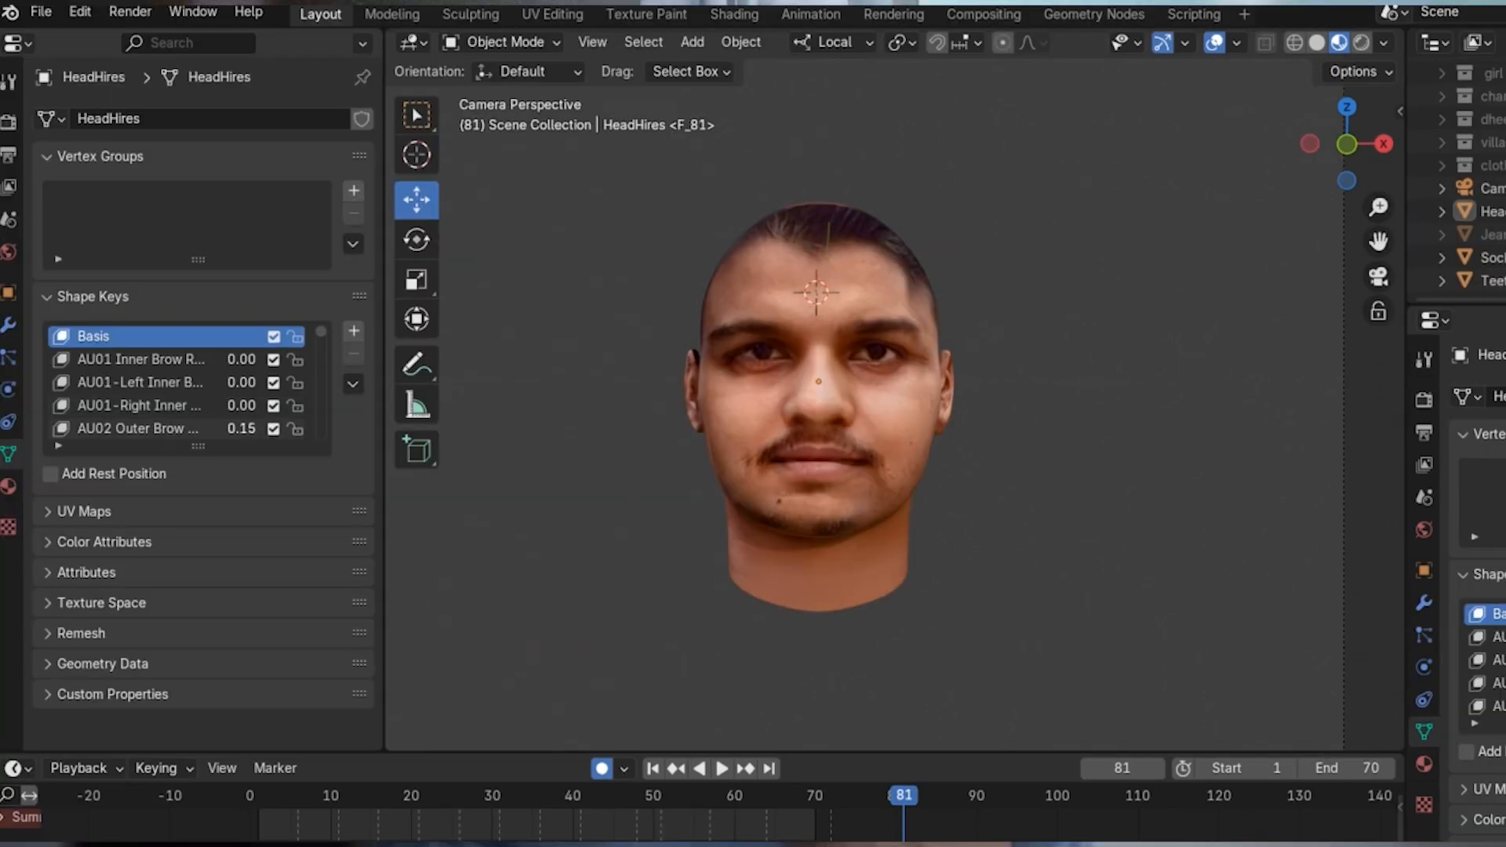
scroll(225, 431, down, 3)
scroll(225, 432, down, 1)
drag(257, 428, 235, 424)
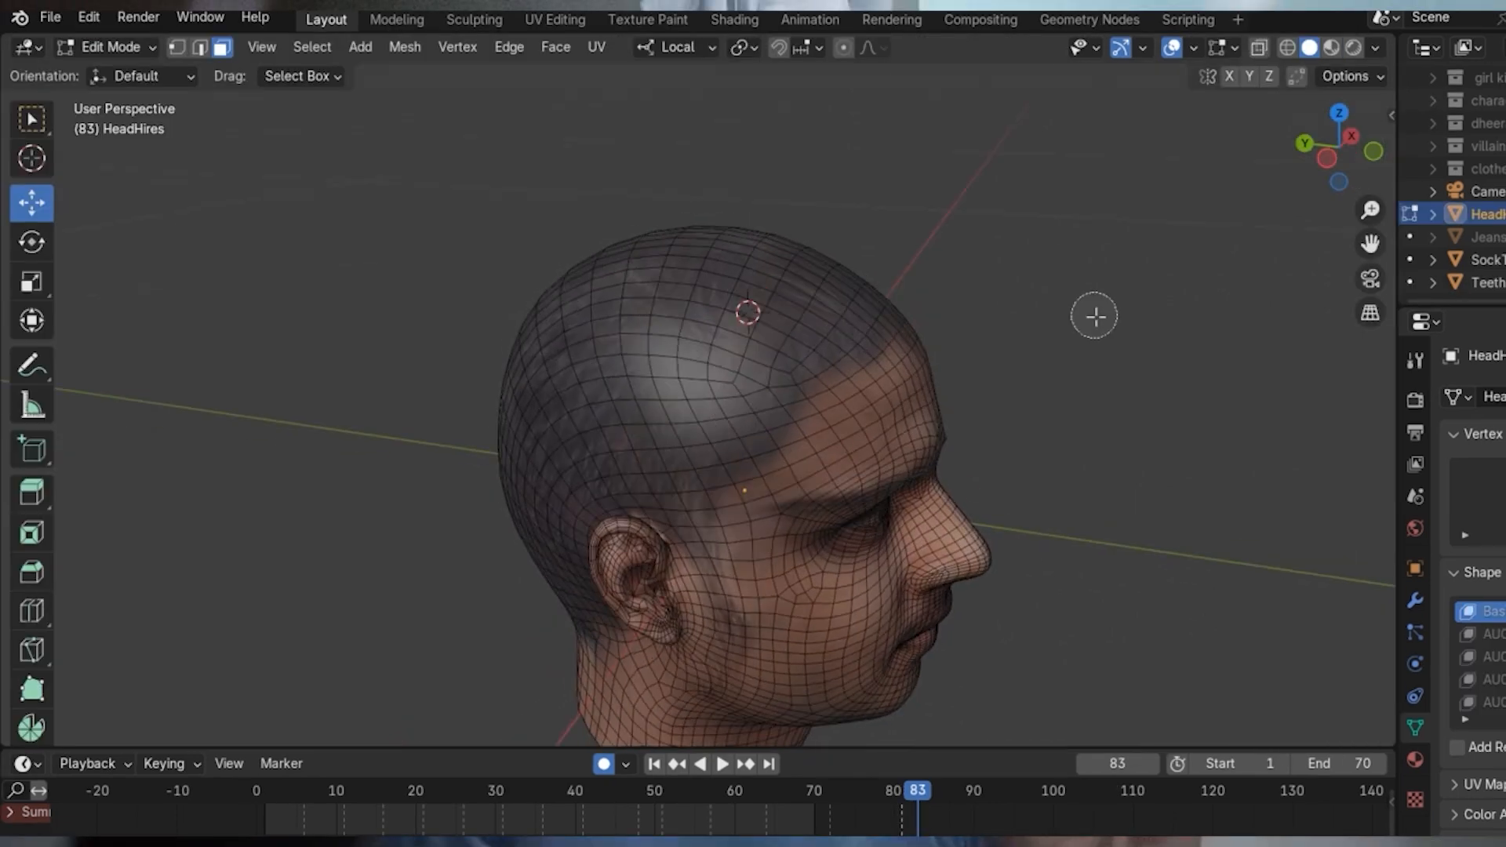
Step: Circle-select the scalp faces from the hairline to above and behind the ear on one side of the head
mouse_move(674, 478)
mouse_down()
mouse_move(847, 329)
mouse_move(824, 282)
mouse_move(611, 298)
mouse_move(580, 403)
mouse_move(484, 514)
mouse_move(471, 562)
mouse_up()
right_click(471, 562)
key(c)
scroll(689, 506, up, 10)
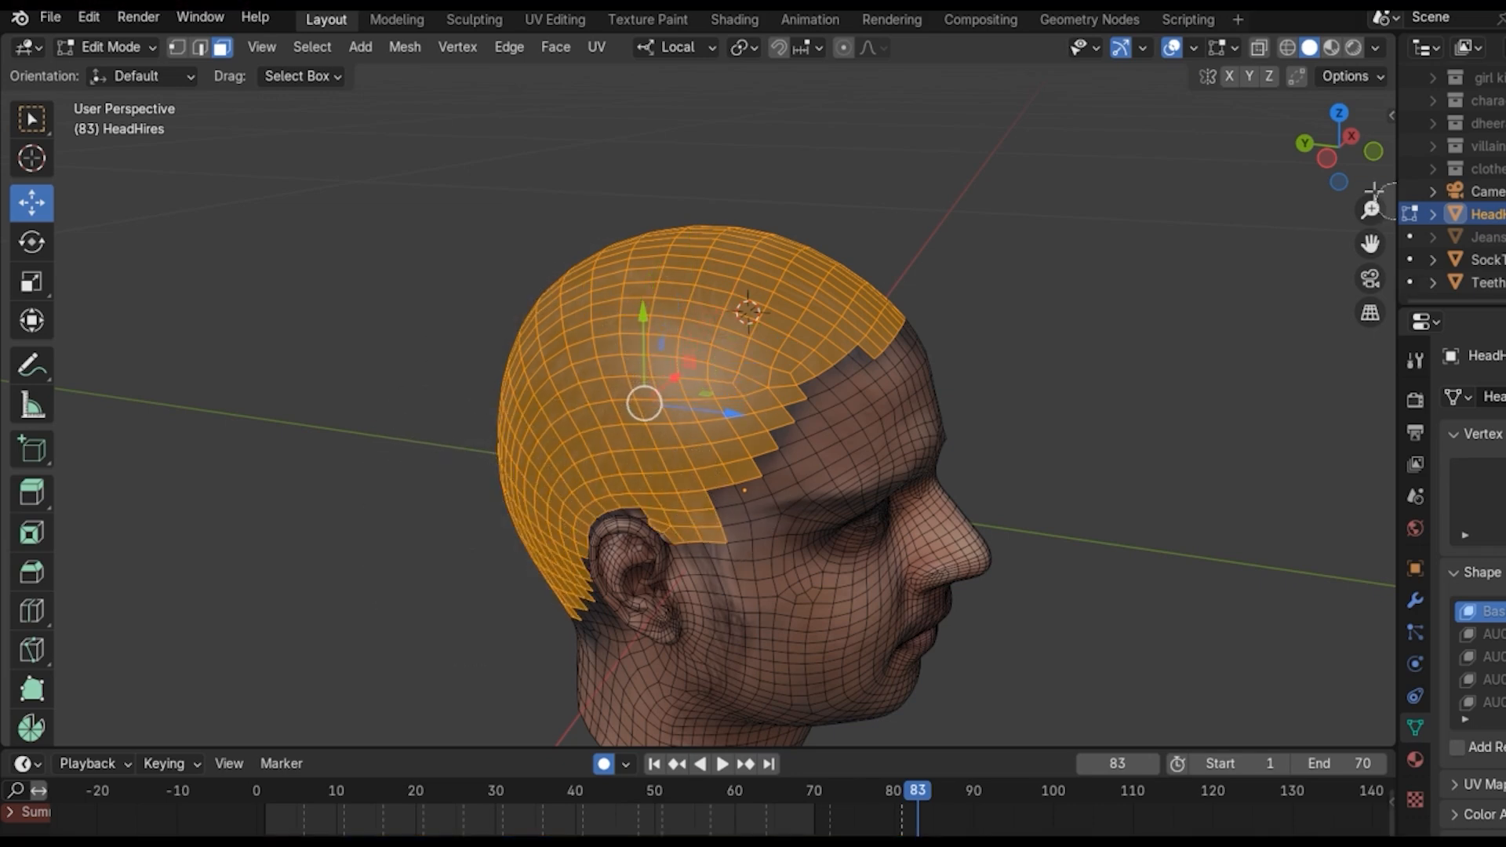
Step: Extend the circle selection over the rest of the scalp, covering the other side and the back down to the nape
drag(1340, 157, 1247, 163)
mouse_move(627, 463)
mouse_down()
mouse_move(549, 345)
mouse_move(643, 251)
mouse_move(753, 308)
mouse_up()
mouse_move(806, 350)
mouse_down()
mouse_move(752, 394)
mouse_move(816, 474)
mouse_move(818, 535)
mouse_up()
right_click(818, 526)
mouse_move(1343, 161)
mouse_down()
mouse_move(1223, 141)
mouse_move(1248, 146)
mouse_up()
key(c)
mouse_move(753, 302)
mouse_down()
mouse_move(766, 488)
mouse_move(712, 531)
mouse_move(775, 542)
mouse_up()
right_click(776, 541)
mouse_move(1333, 147)
mouse_down()
mouse_move(1176, 147)
mouse_move(1490, 147)
mouse_up()
key(c)
drag(667, 538, 730, 603)
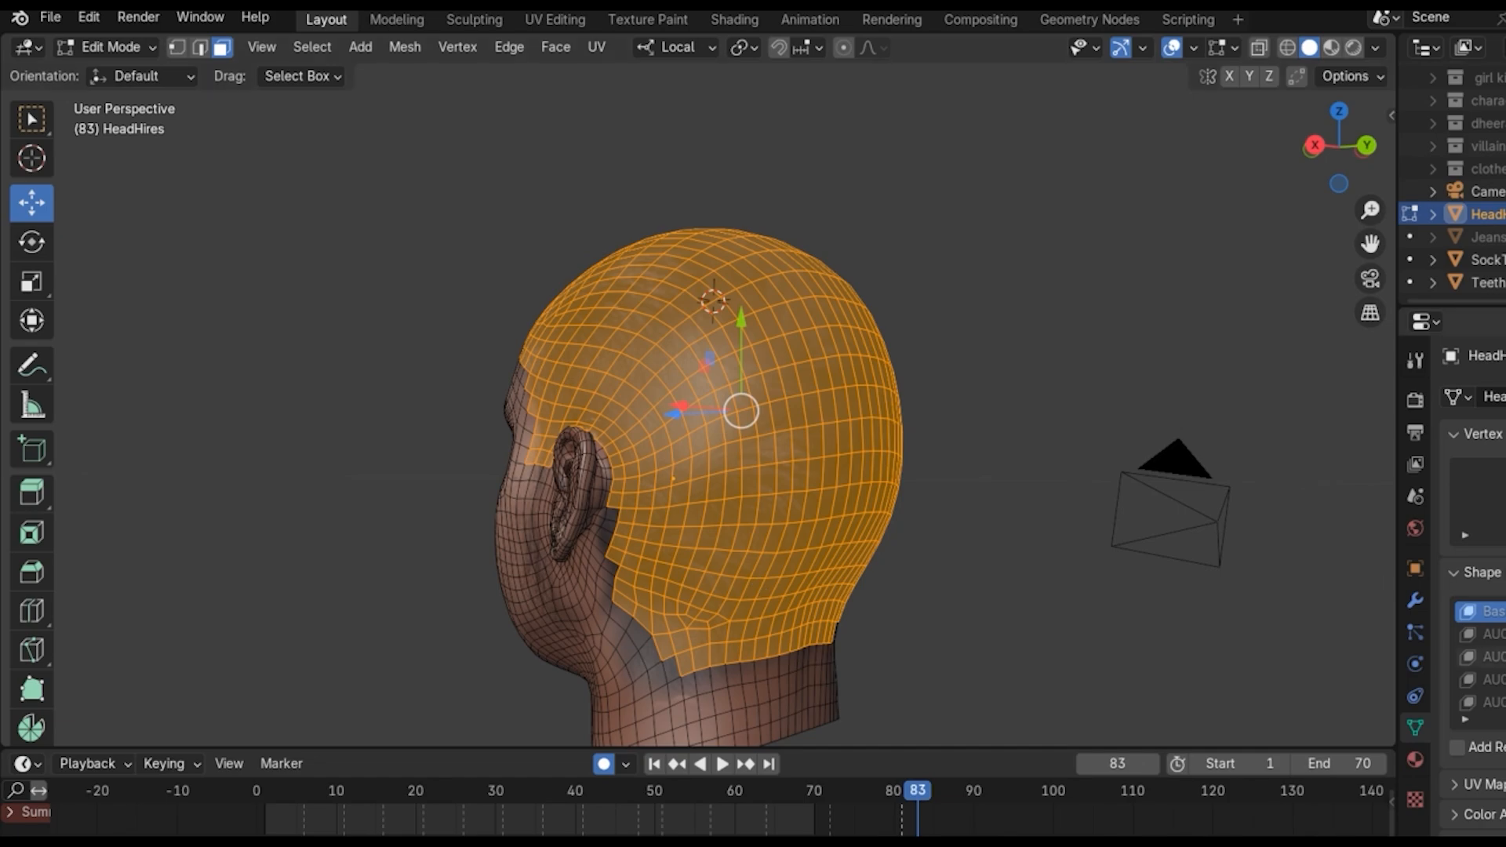
Step: Add a particle system to the HeadHires object and set its type to Hair
click(1471, 607)
drag(1398, 487, 1259, 487)
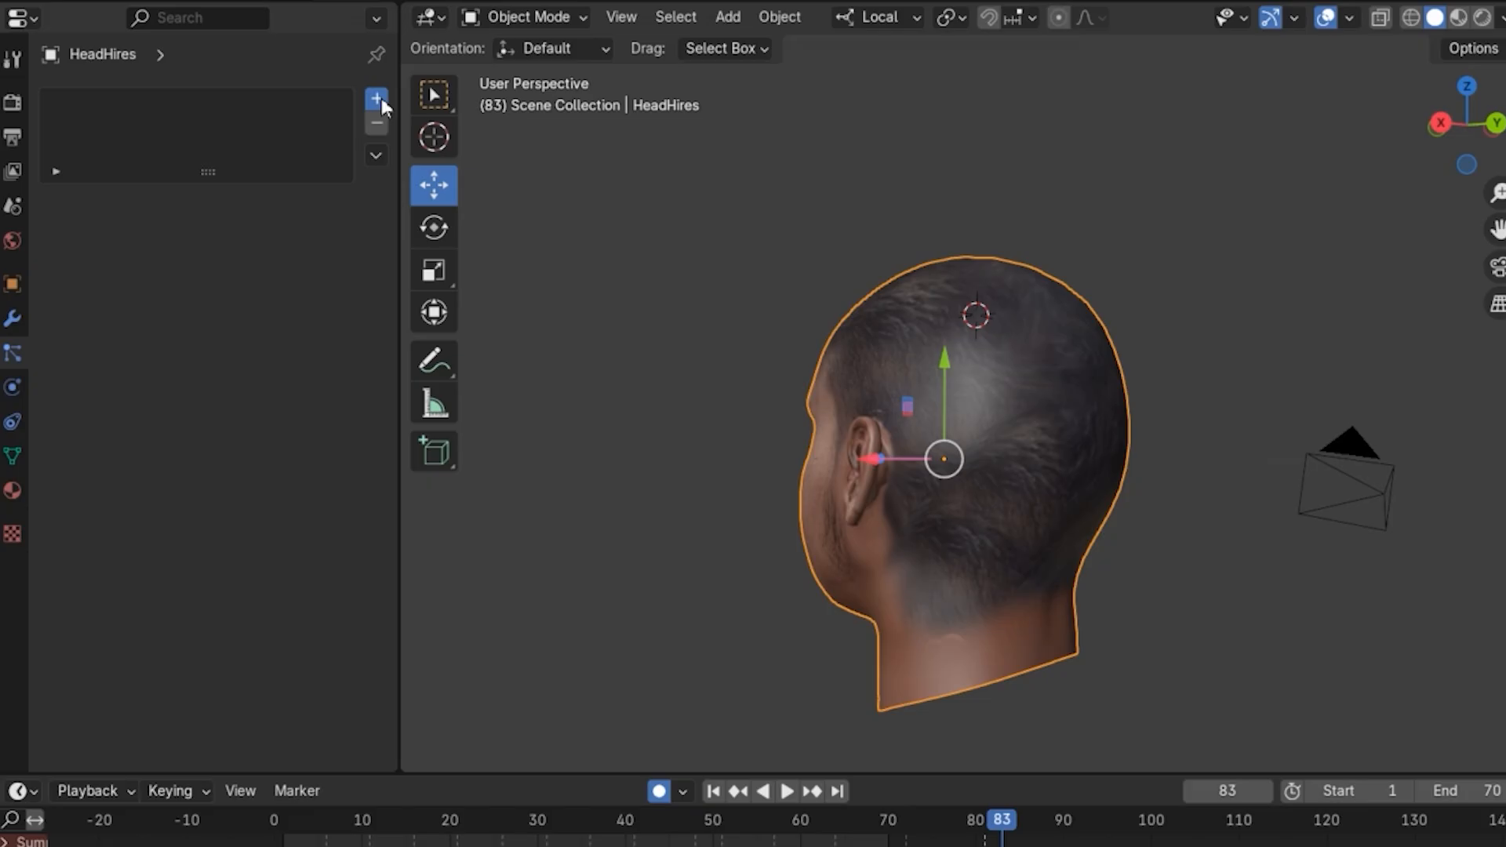
click(377, 98)
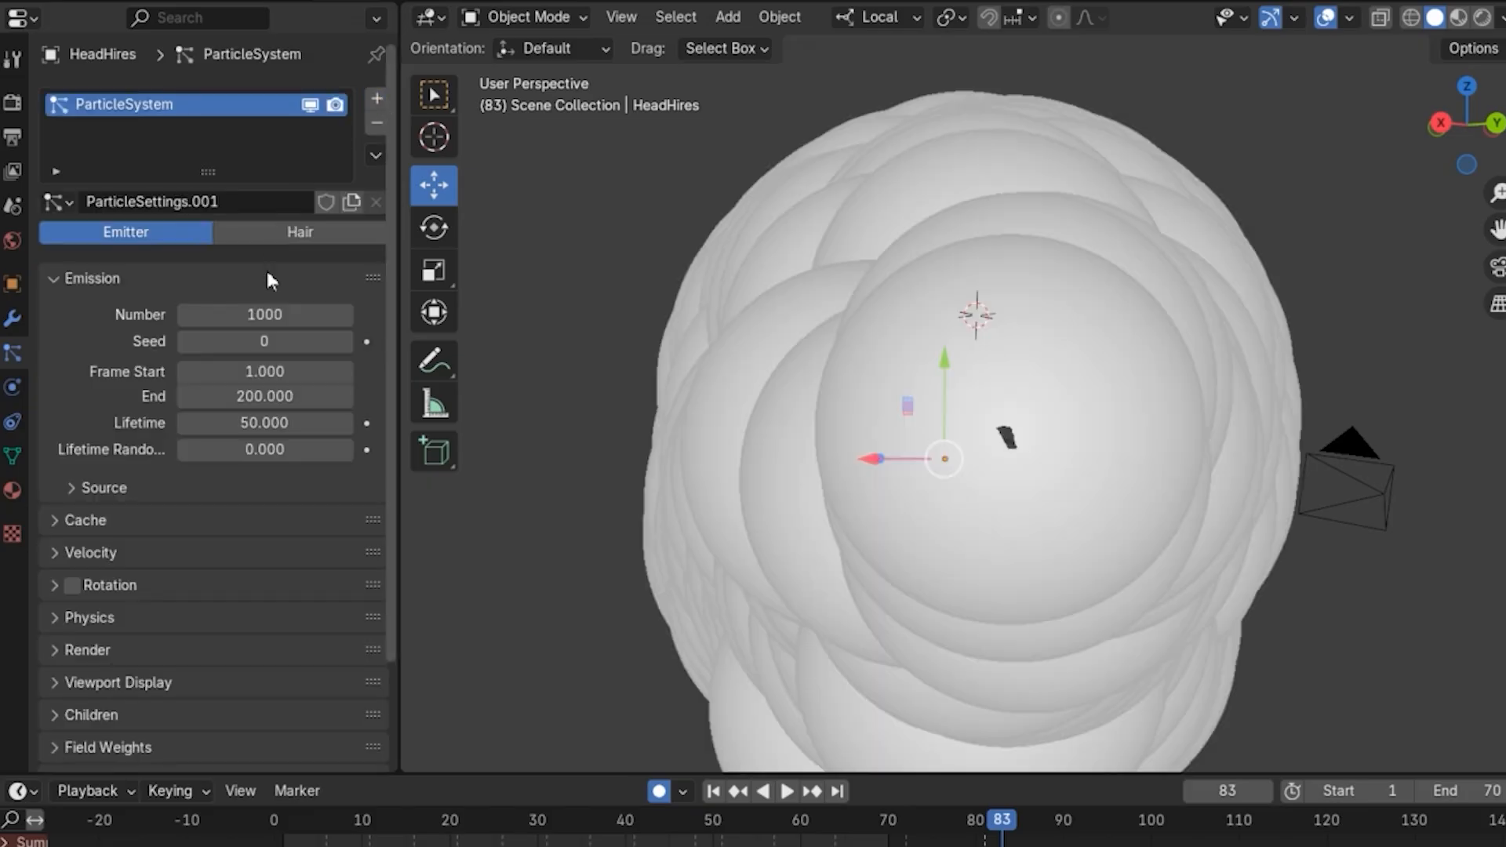
click(295, 229)
scroll(204, 545, down, 1)
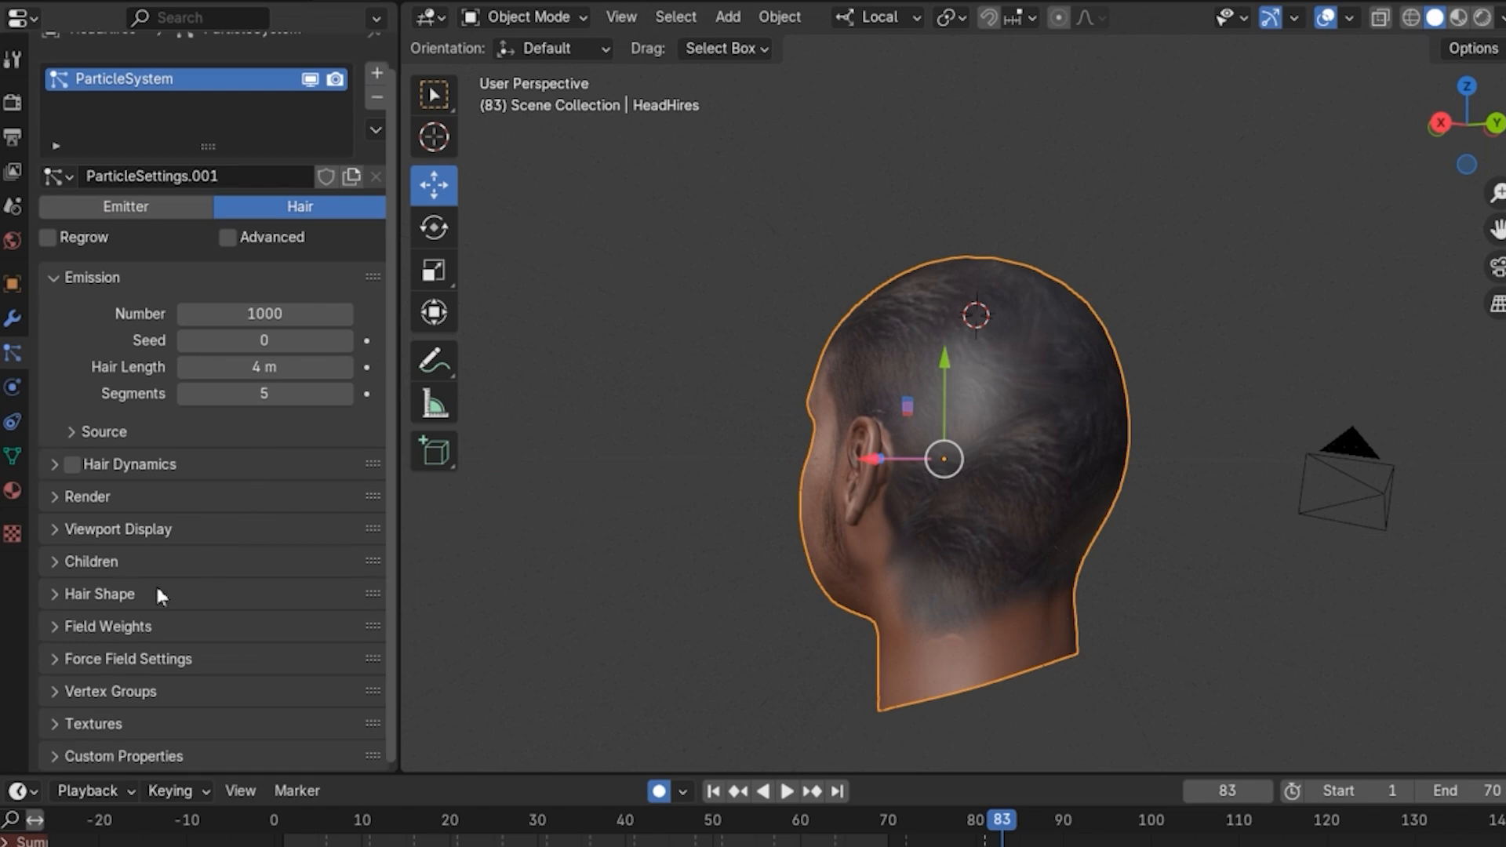
Step: Limit the hair density to the scalp by assigning the vertex group "Group" to it
click(93, 693)
scroll(92, 690, down, 3)
scroll(91, 690, down, 4)
click(268, 548)
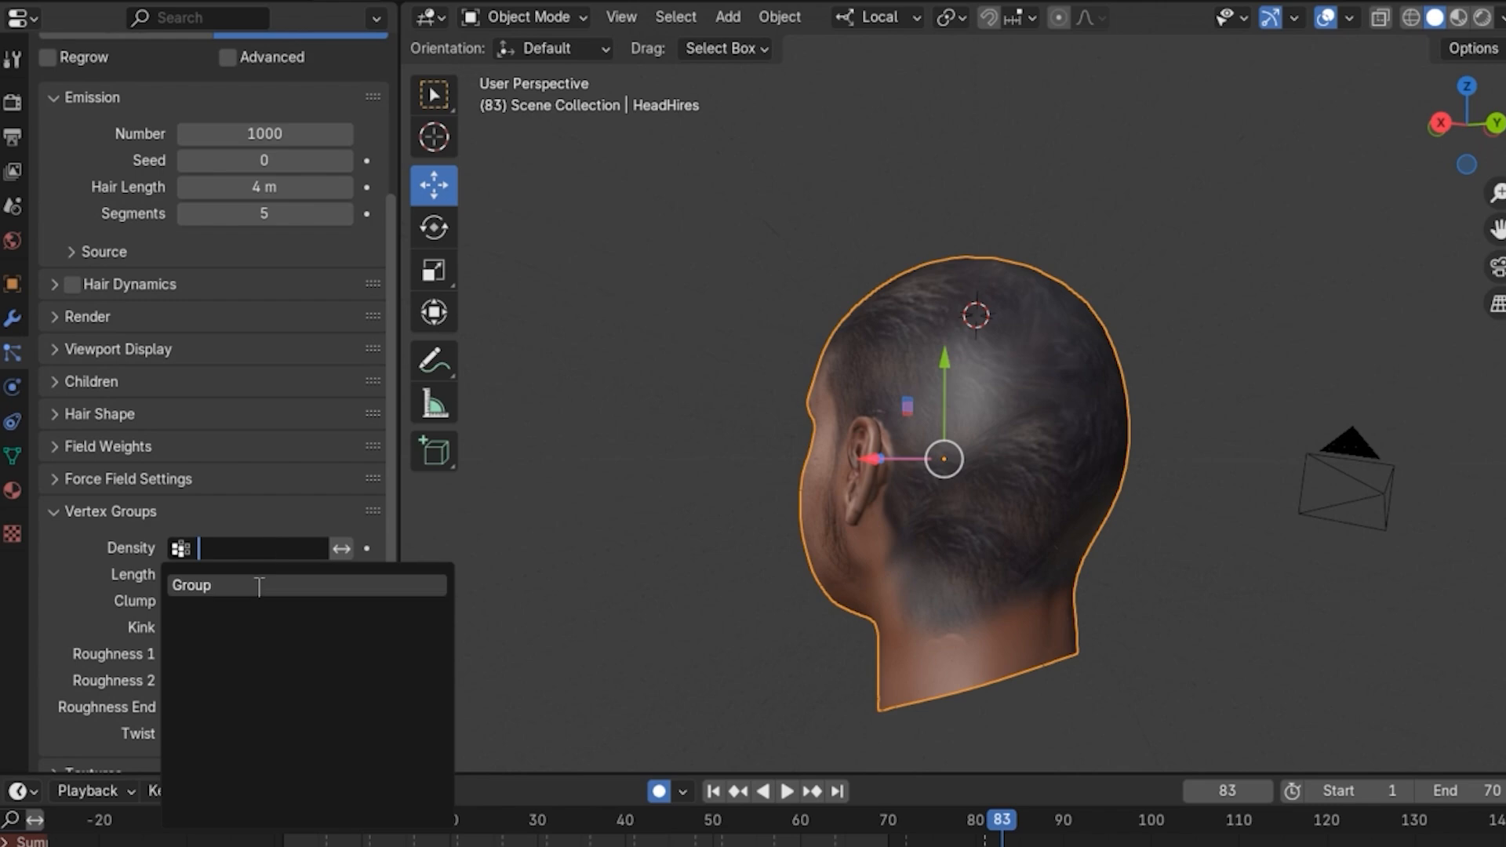
click(252, 585)
click(252, 576)
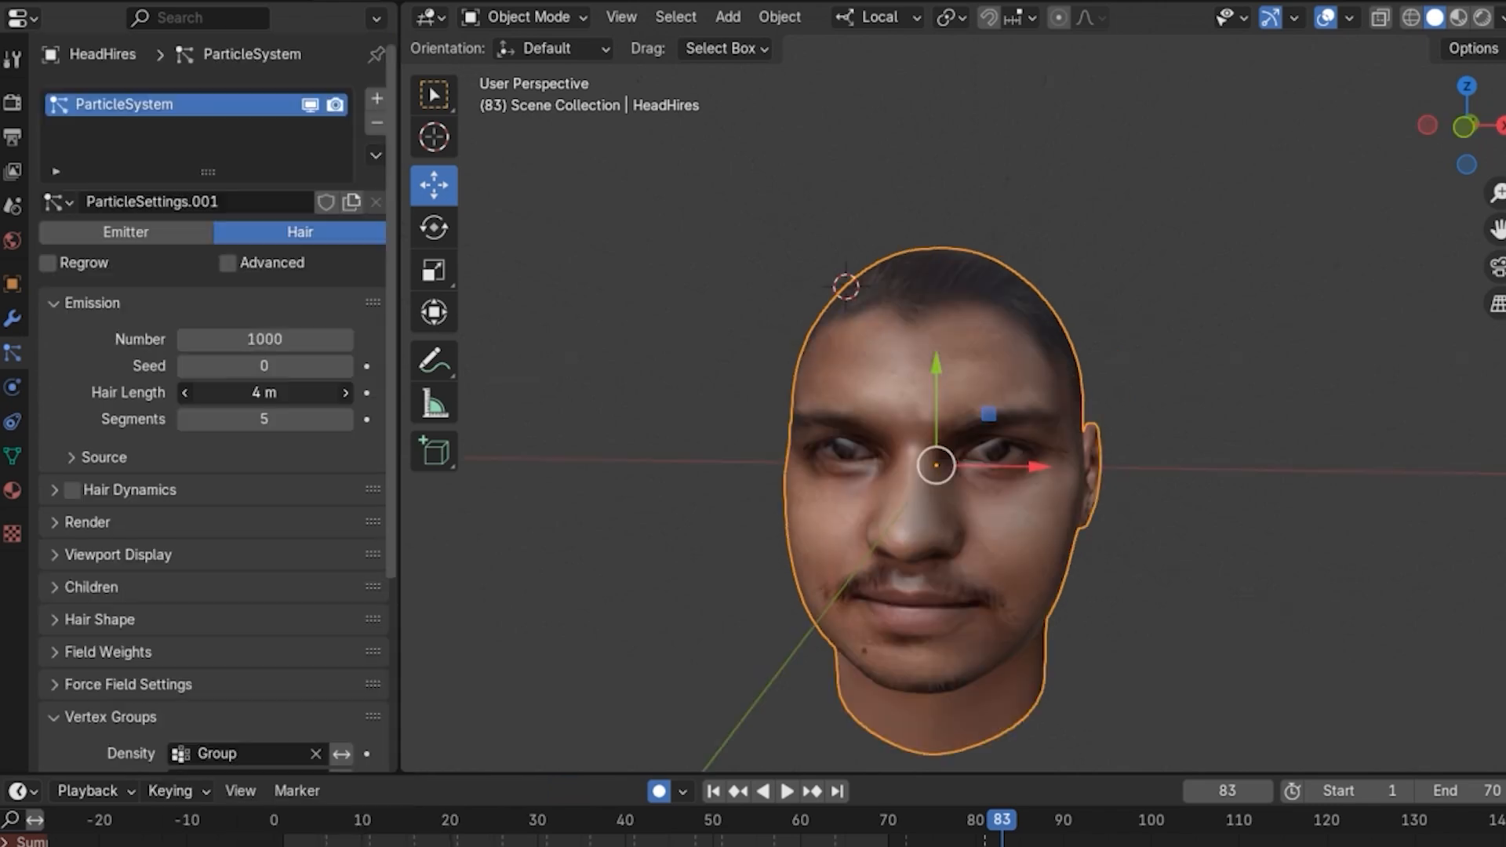
Step: Set the hair length to 0.5 m and enable interpolated children with display and render amounts of 32
text(0.5)
key(Return)
scroll(101, 596, down, 1)
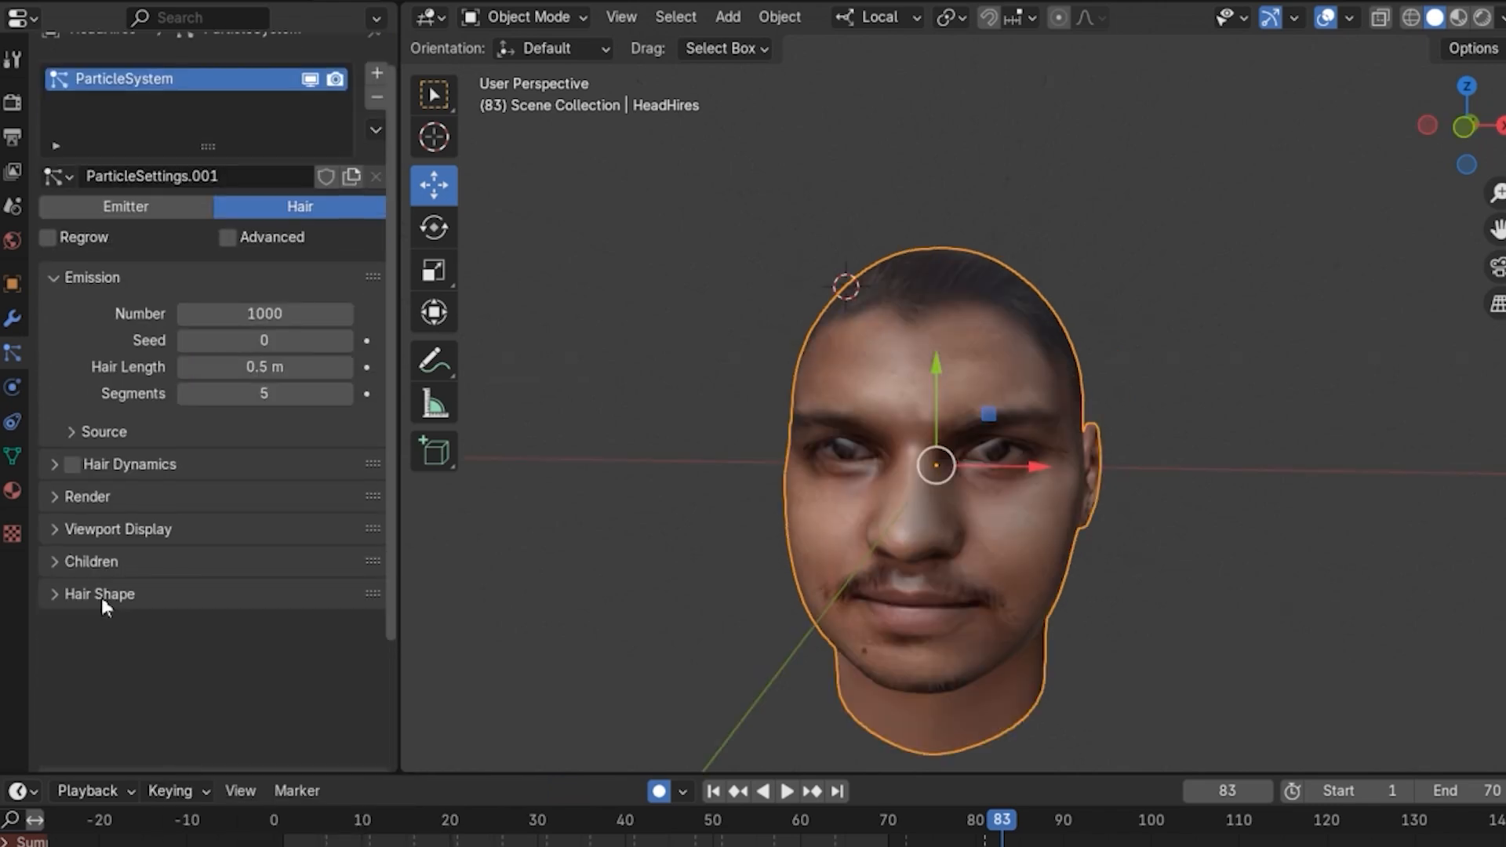
click(118, 561)
click(329, 598)
click(300, 635)
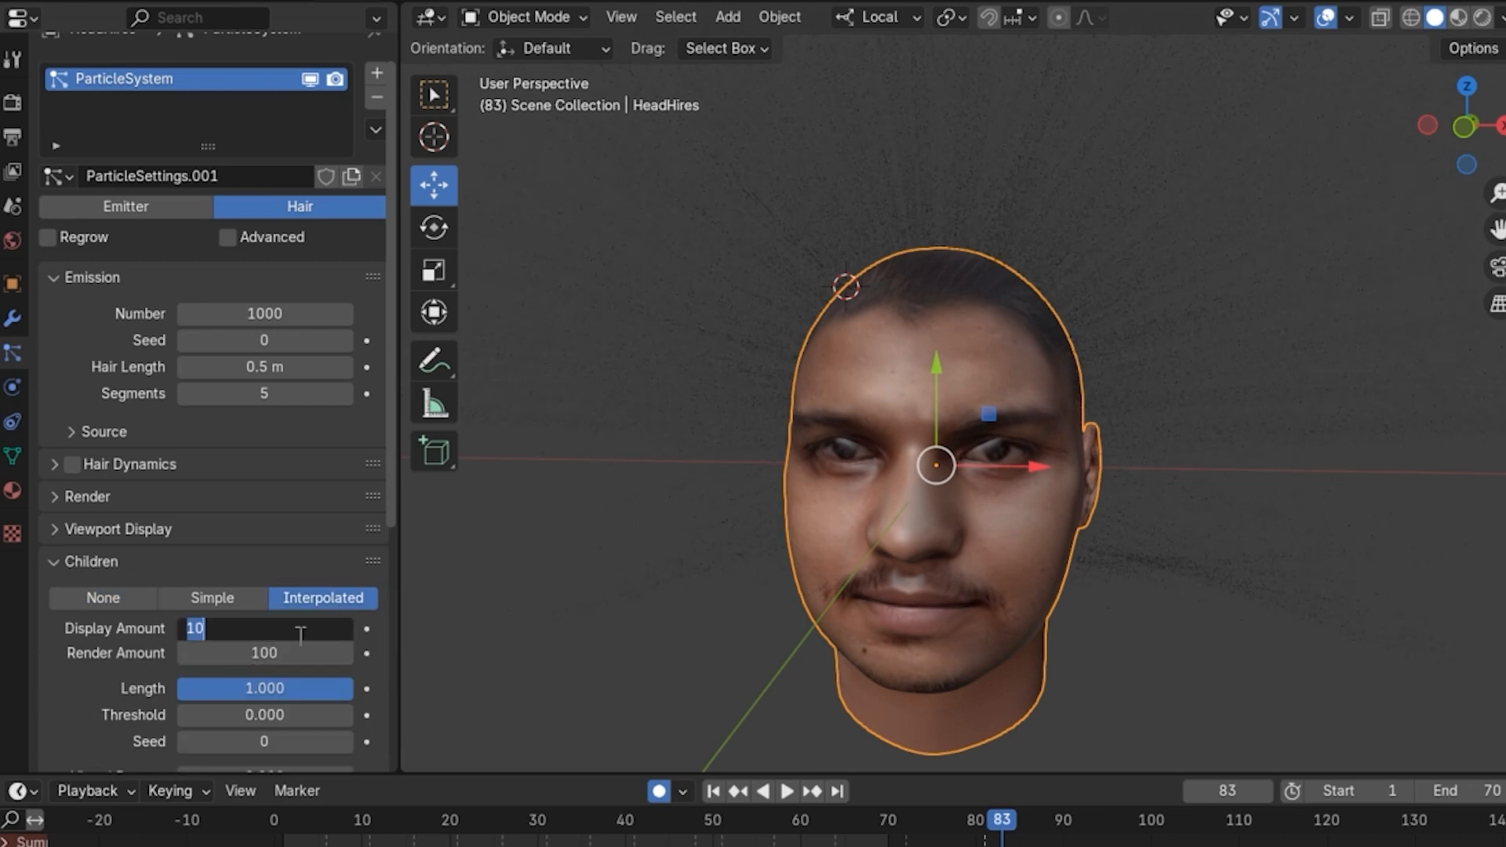
text(32)
key(Return)
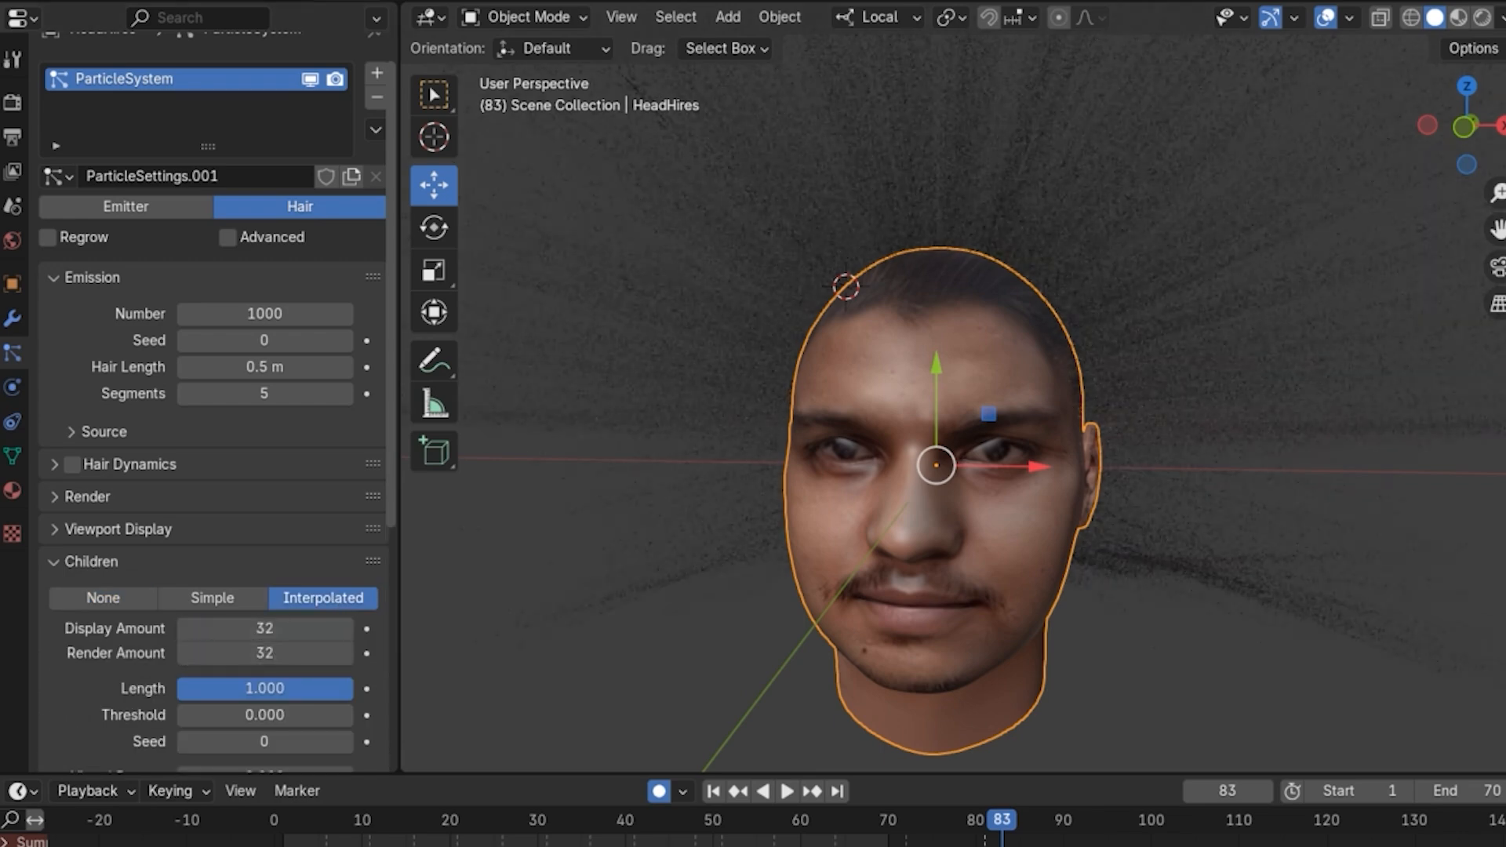
Step: Set the curve shape to Strand in the EEVEE render settings
click(7, 110)
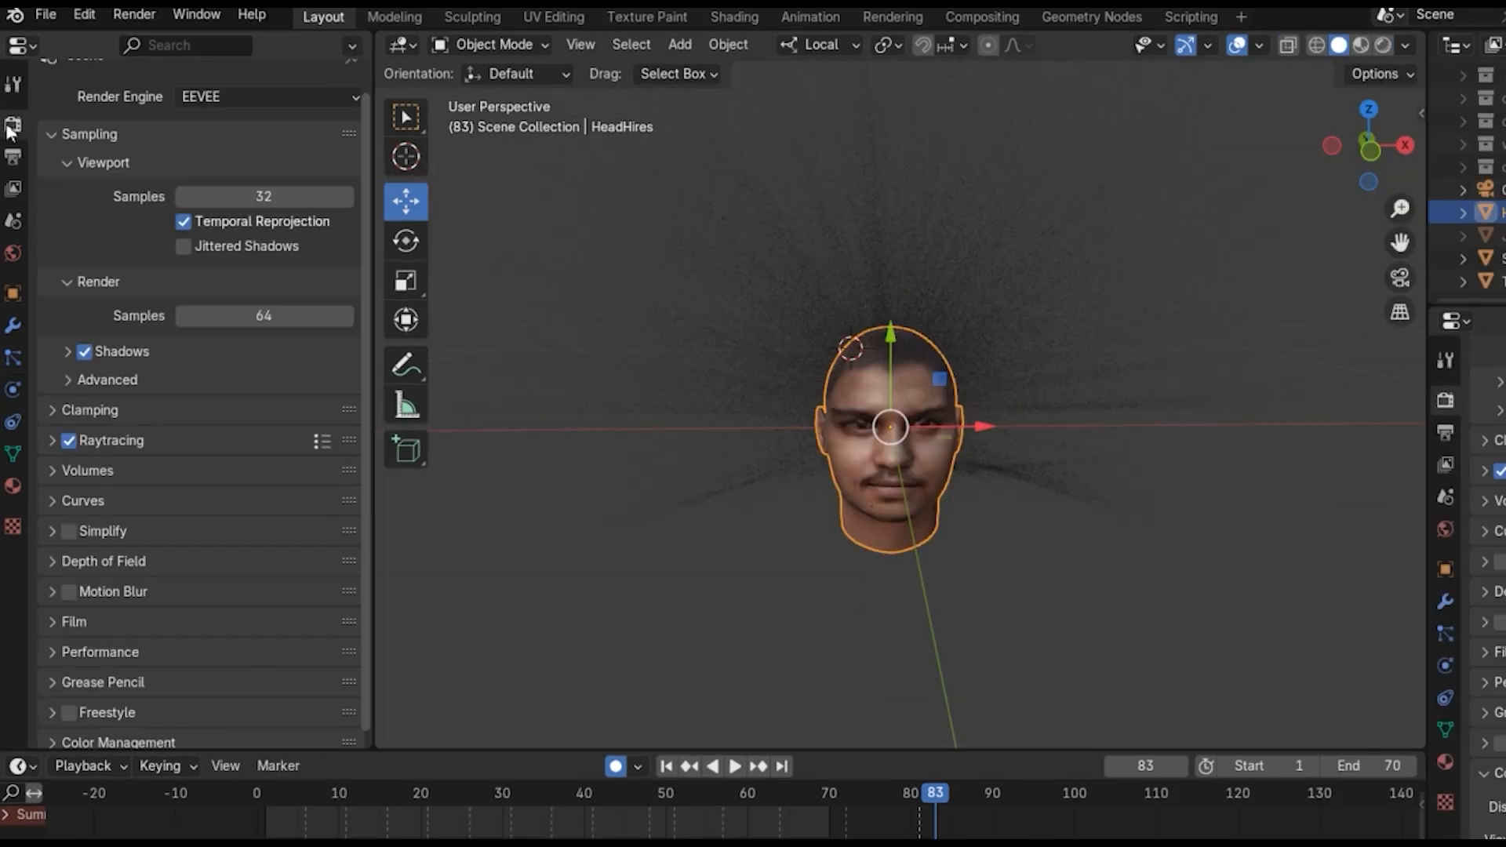
click(96, 497)
click(217, 533)
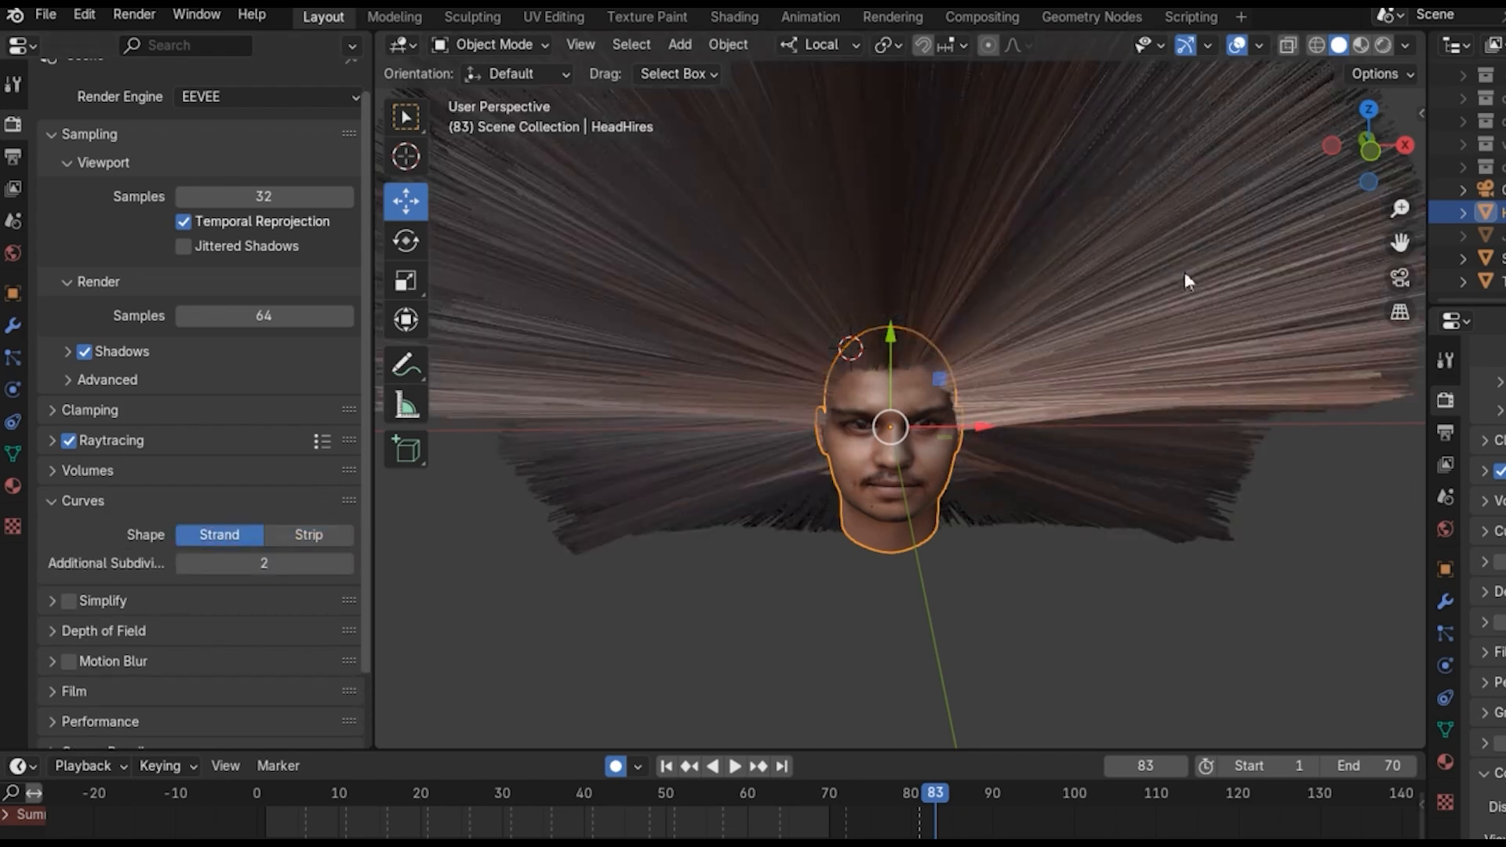
Step: Reduce the particle hair length to 0.1 m
drag(1370, 149, 1415, 147)
scroll(227, 339, up, 2)
click(13, 358)
drag(292, 395, 250, 395)
Step: Switch the head to Particle Edit mode and comb the hair back and down over the scalp
drag(1400, 208, 1363, 149)
click(493, 48)
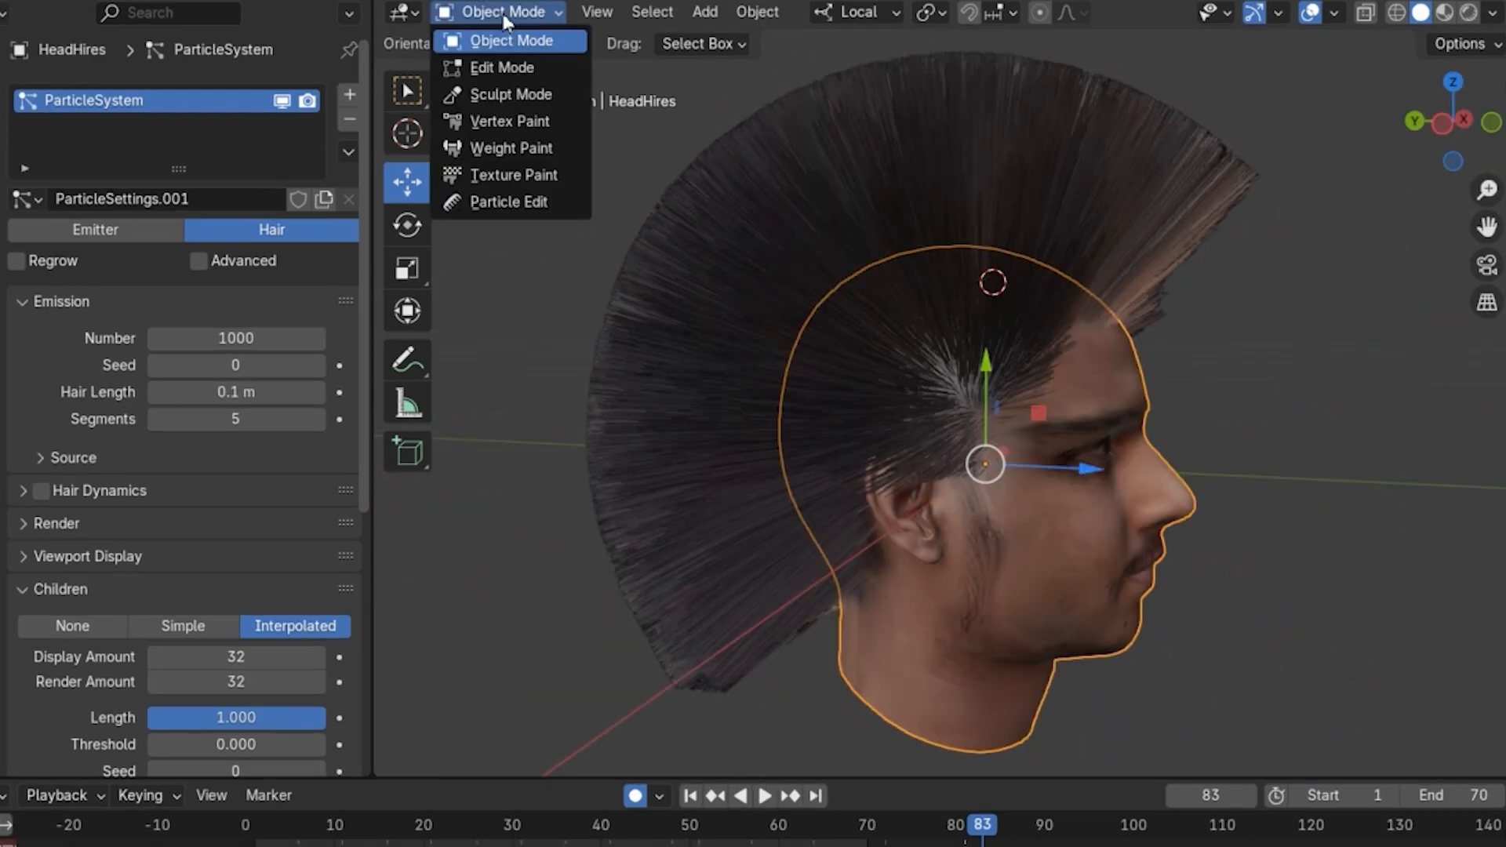
click(512, 202)
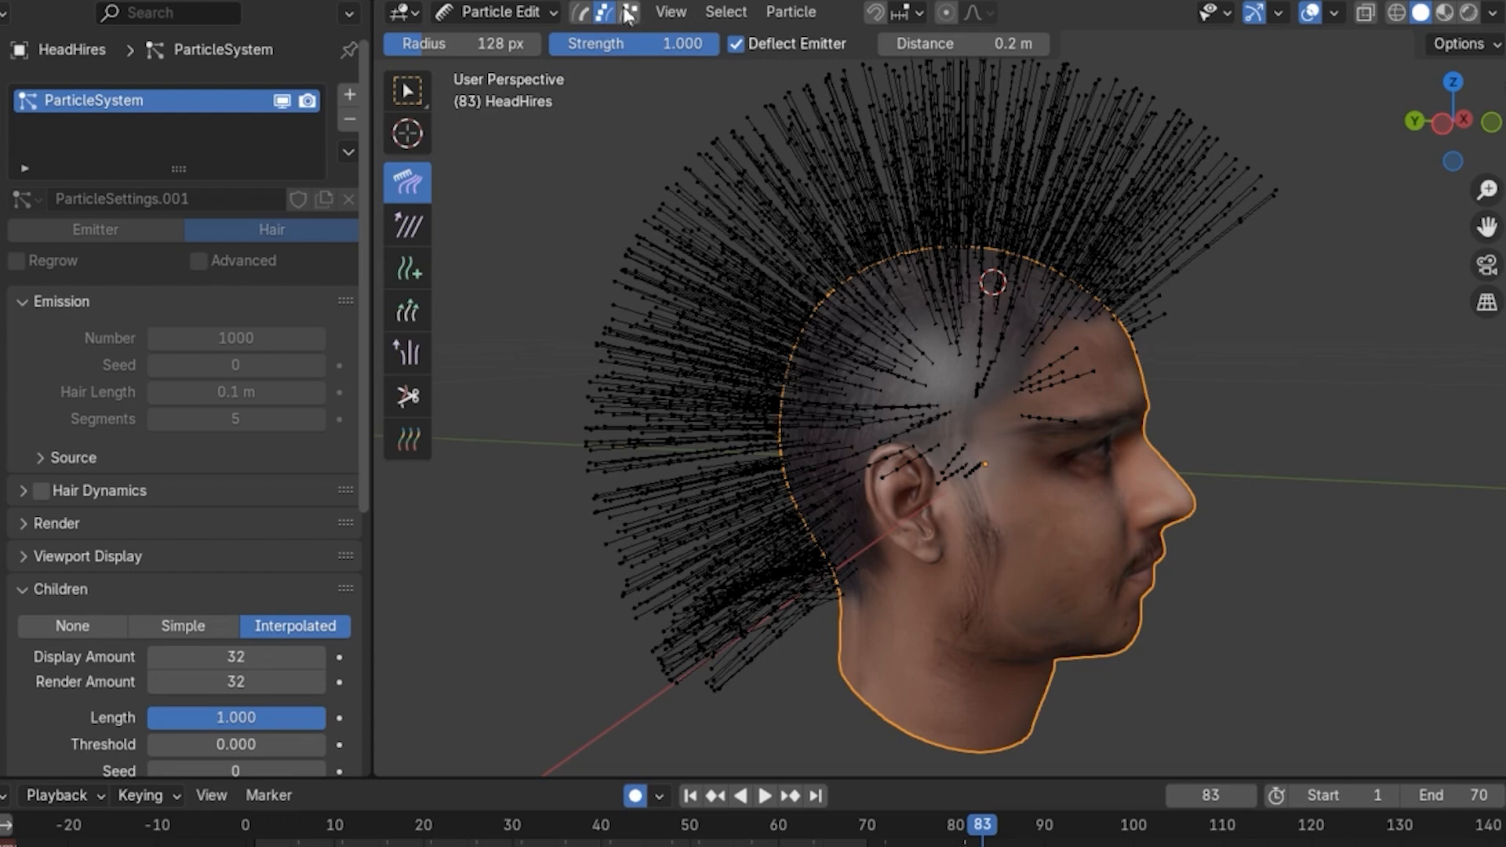
mouse_move(1290, 312)
mouse_down()
mouse_move(700, 304)
mouse_move(979, 360)
mouse_move(745, 709)
mouse_move(1063, 495)
mouse_move(672, 570)
mouse_move(625, 406)
mouse_move(756, 726)
mouse_move(878, 287)
mouse_move(815, 547)
mouse_move(876, 632)
mouse_up()
Step: Cut the hair ends across the back of the neck with the Cut brush and check the head from the front
click(401, 409)
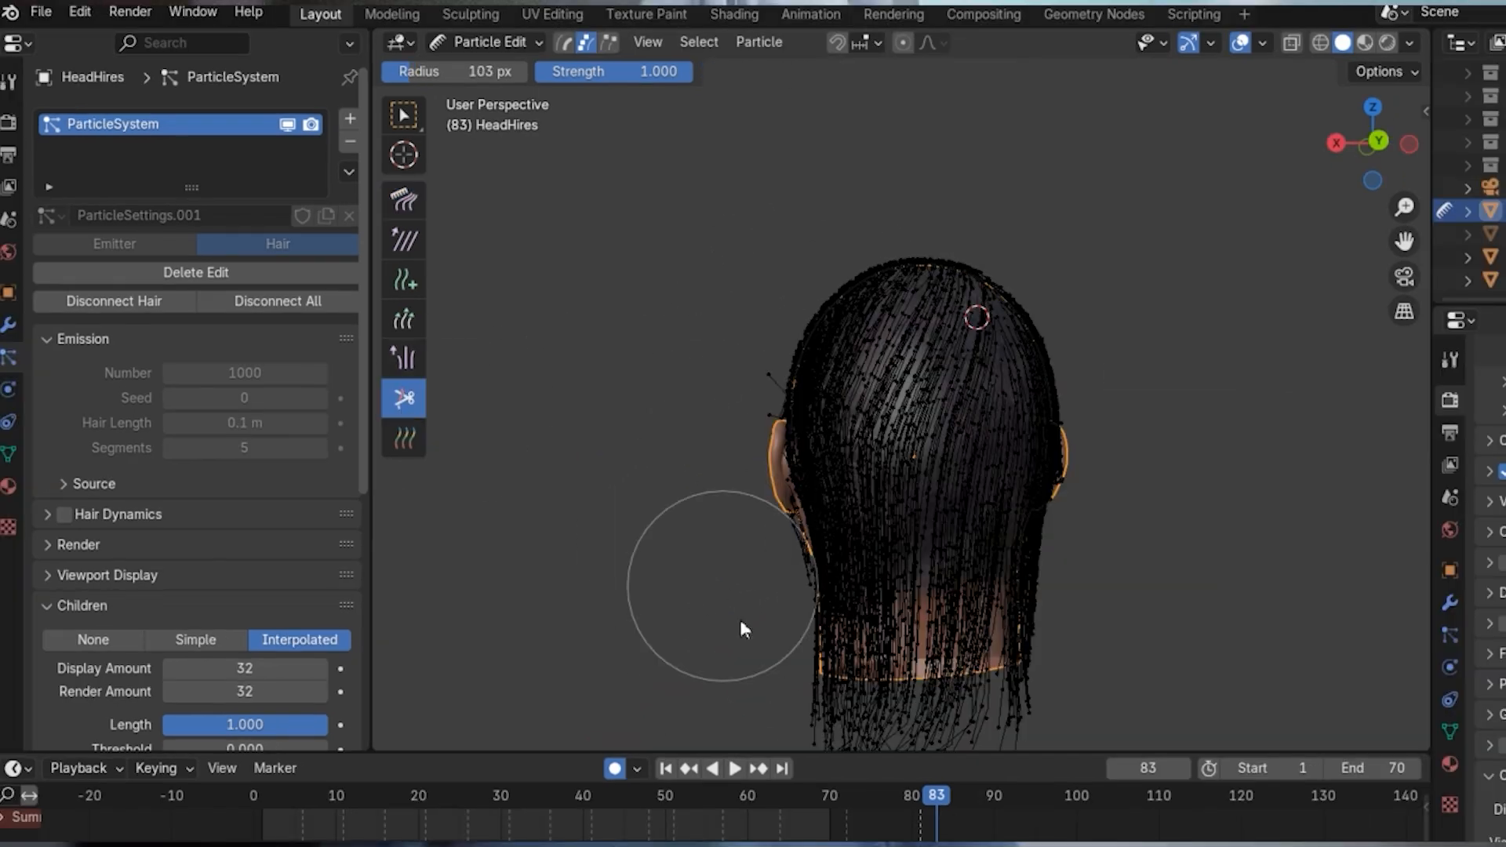
drag(757, 676, 1048, 673)
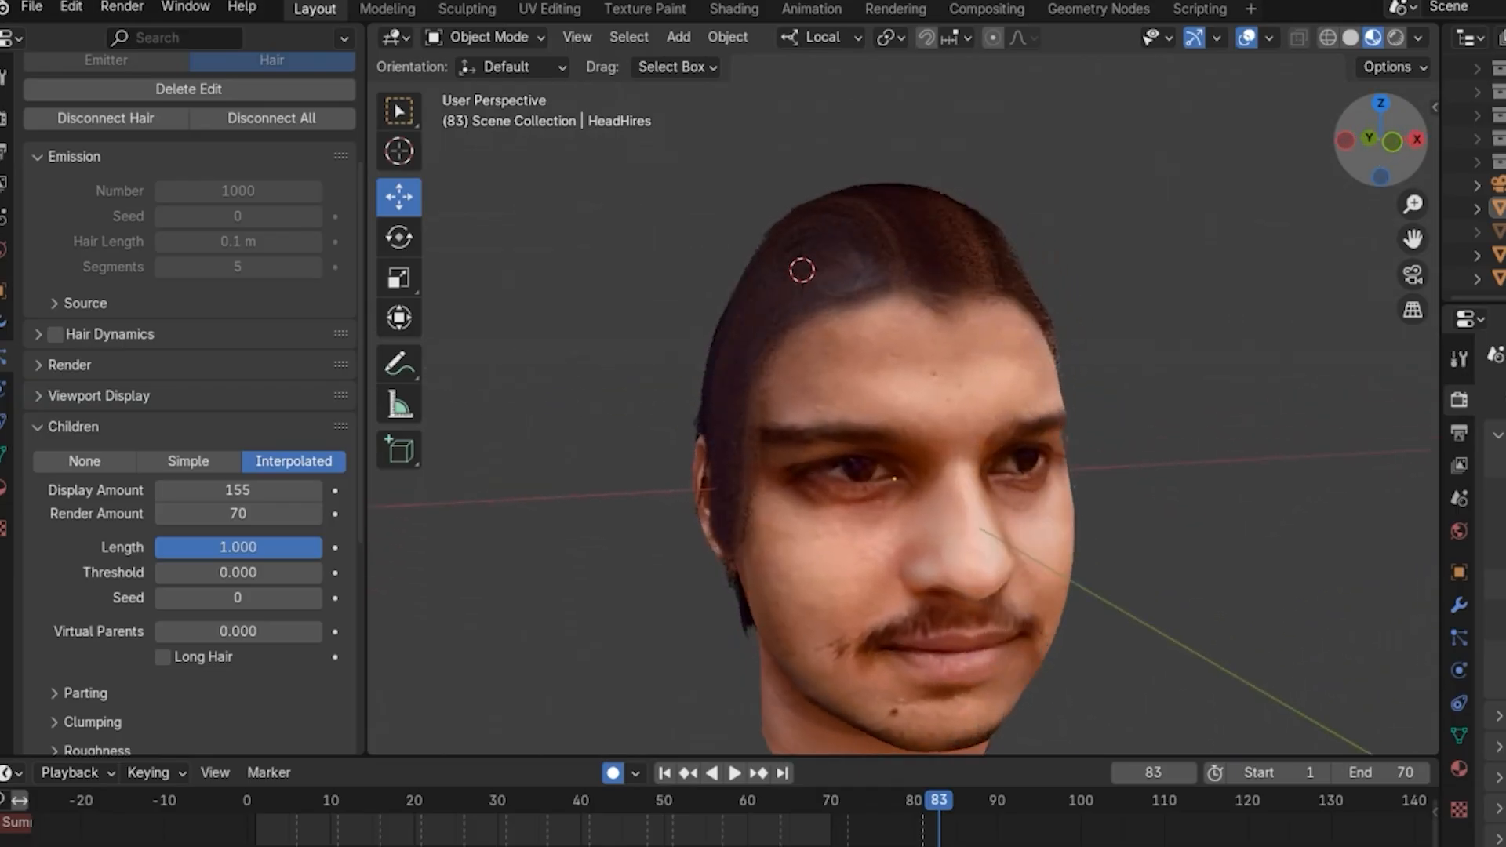
drag(1377, 148, 1396, 147)
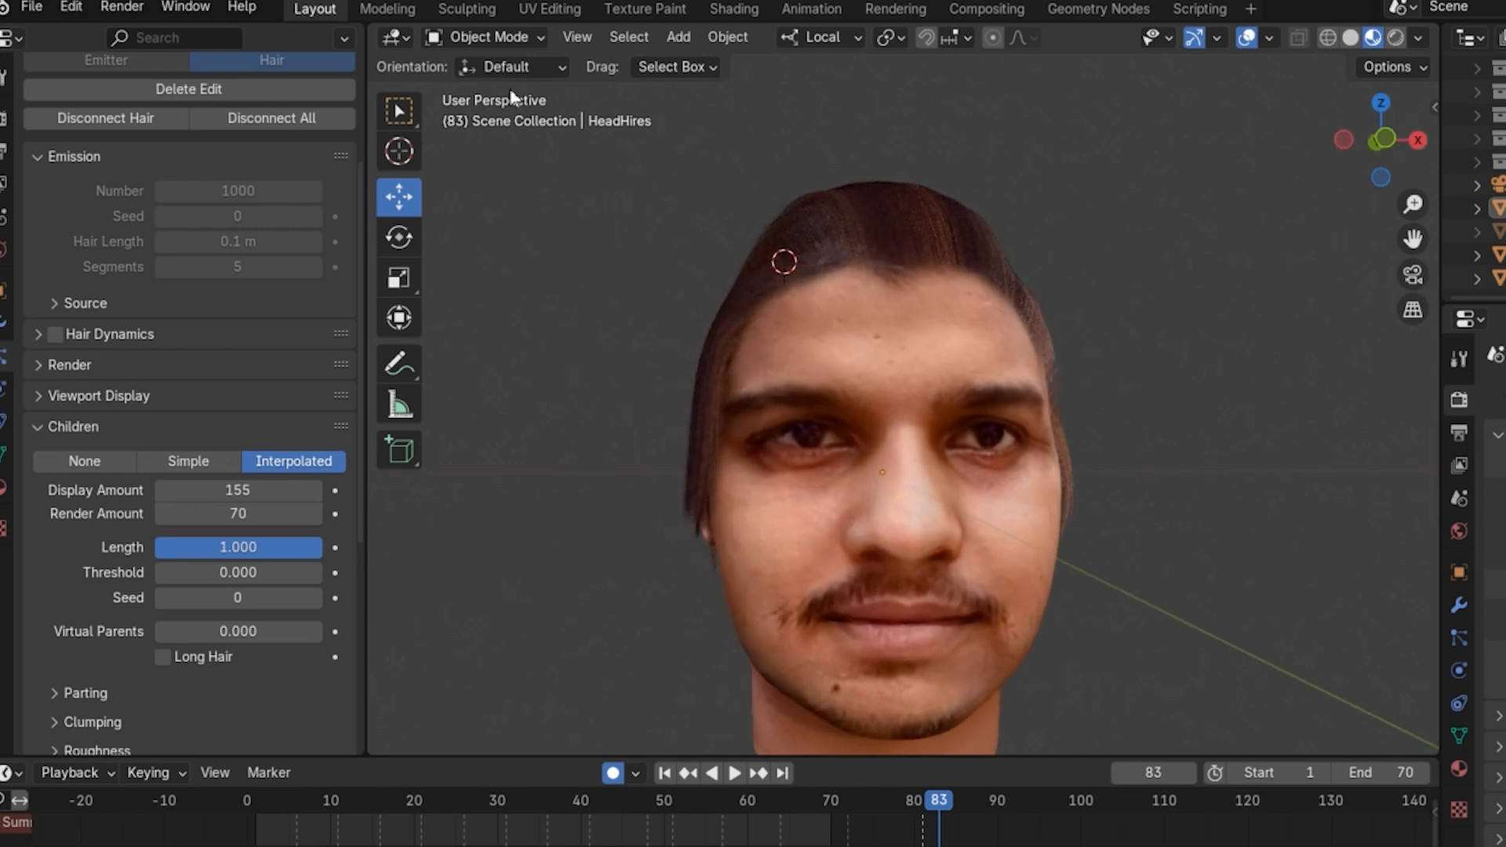